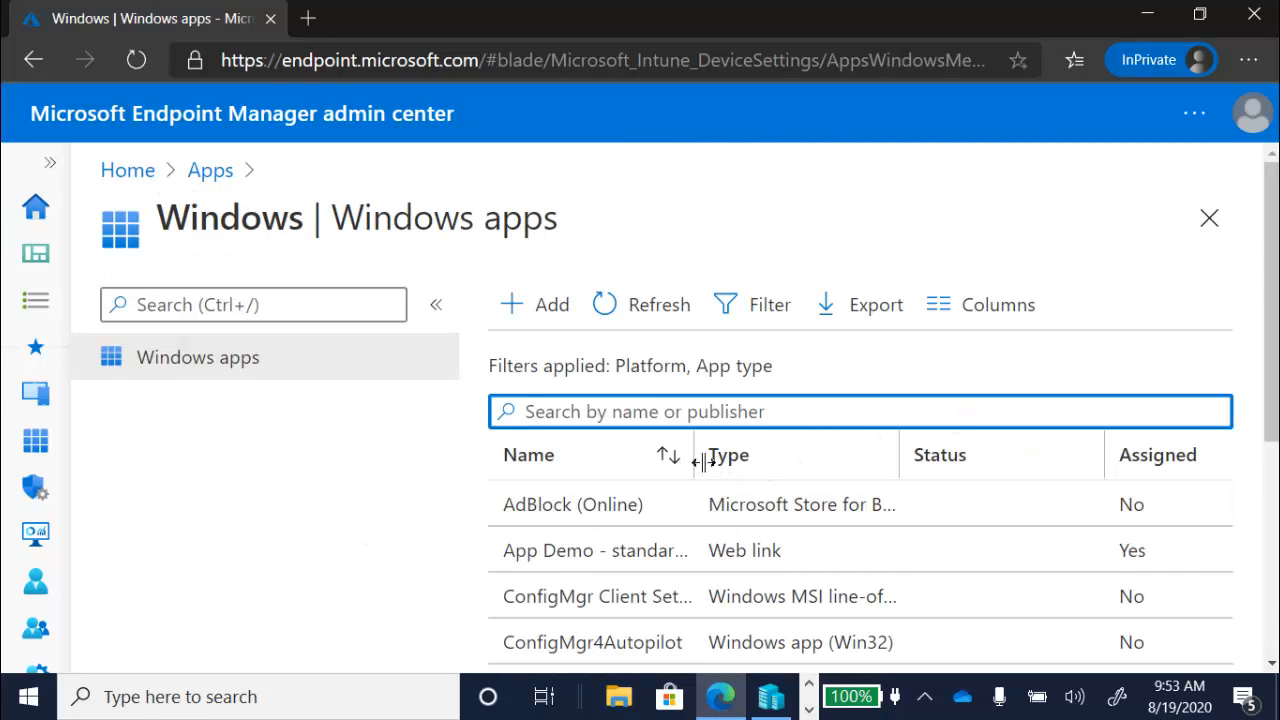
Step: Widen the Name column and review the ConfigMgr Client Setup Bootstrap app's ccmsetupcmd arguments in Properties
drag(698, 458, 1026, 493)
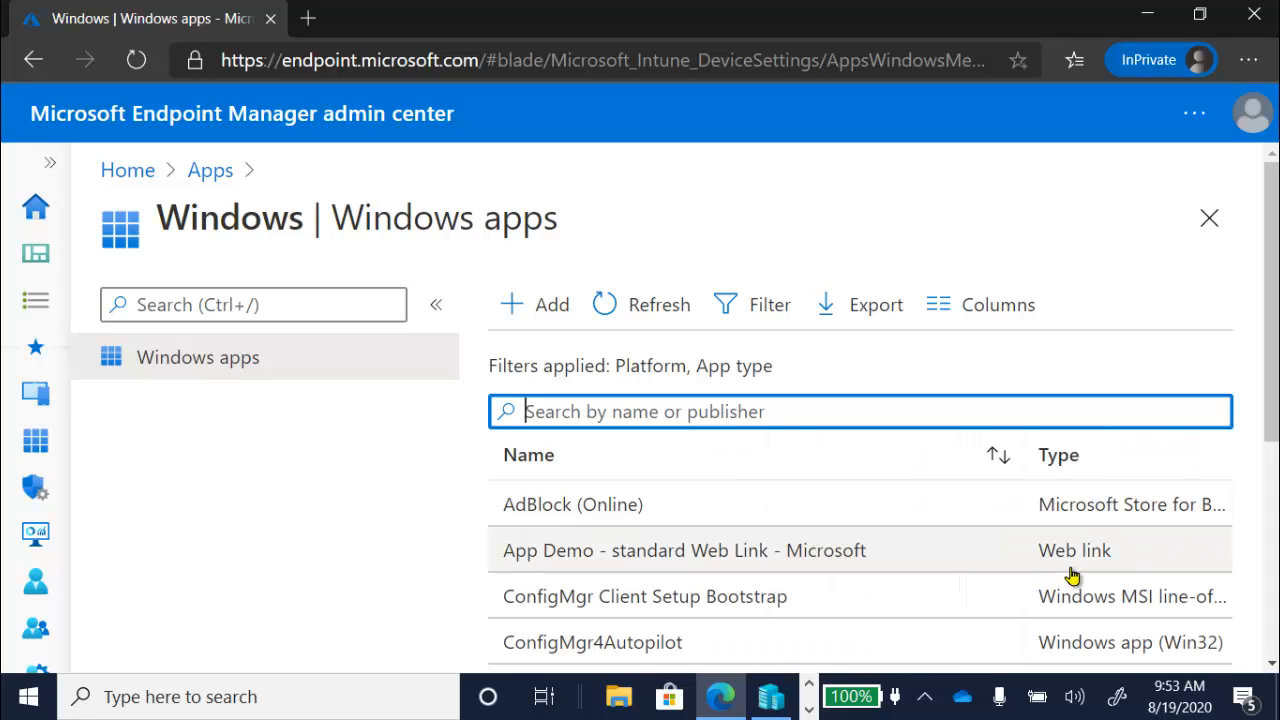
click(734, 598)
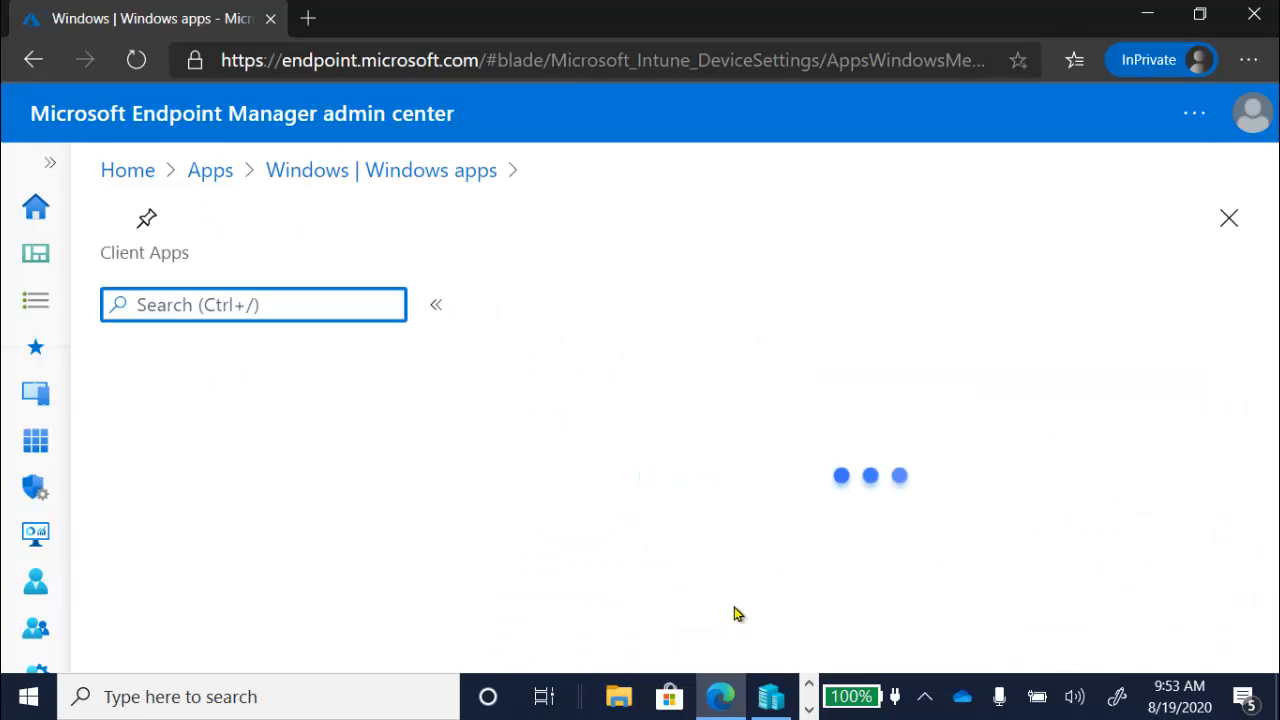
click(218, 472)
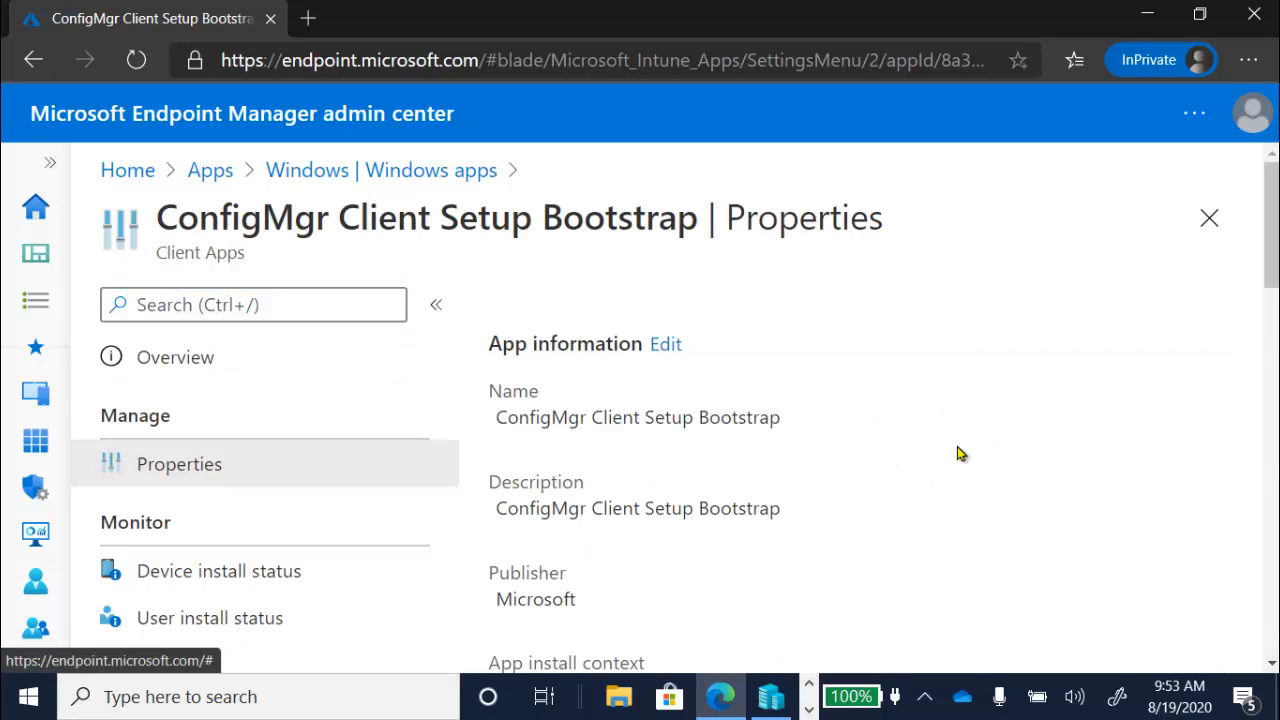
drag(1274, 195, 1275, 313)
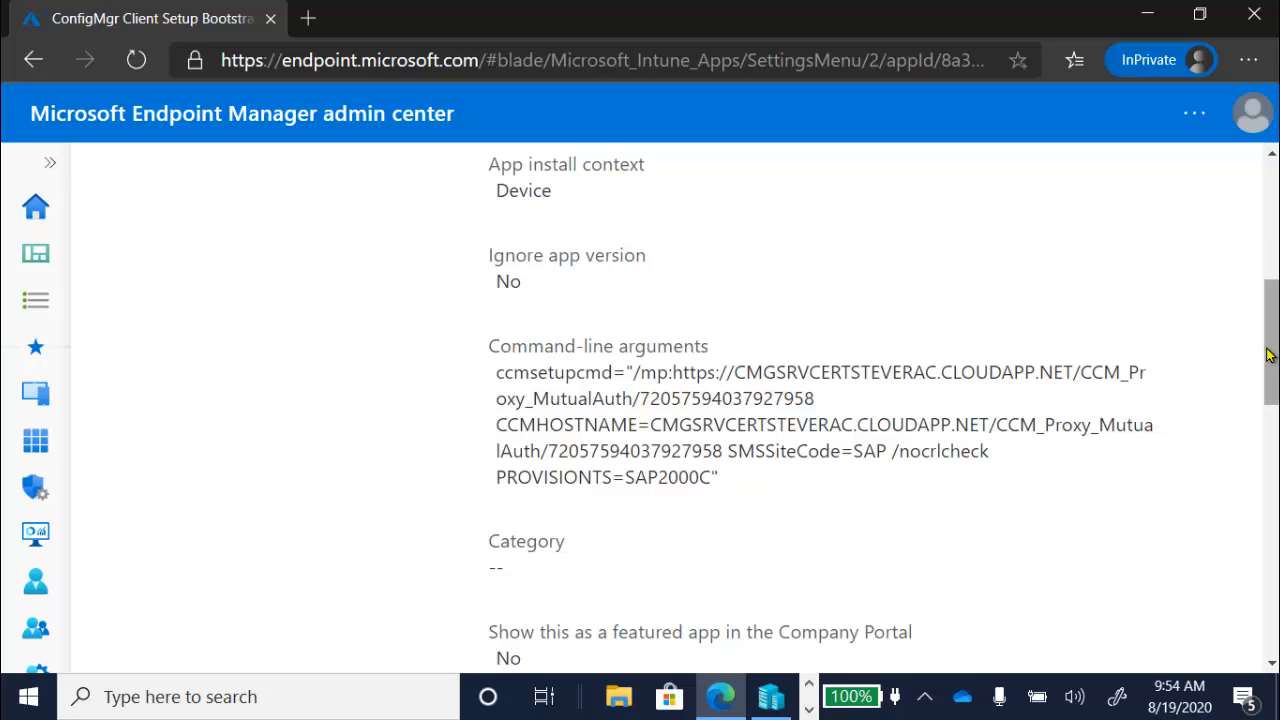
drag(1268, 355, 1274, 256)
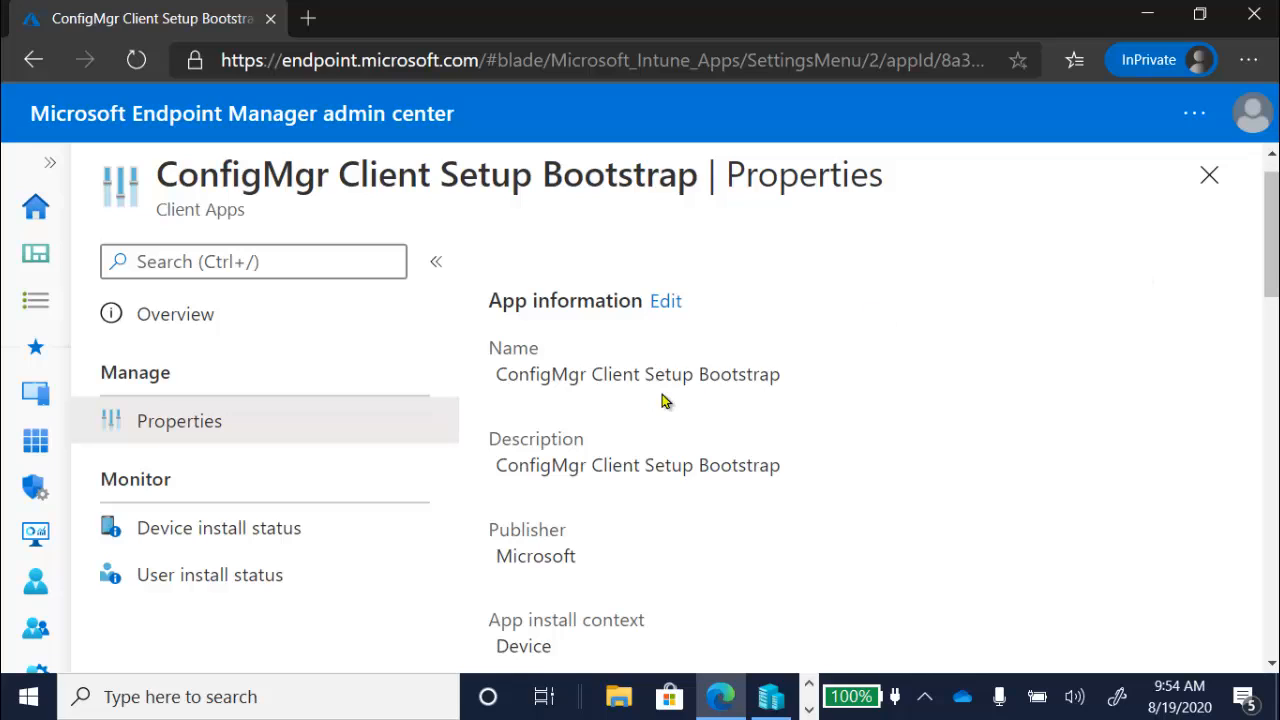
Step: Edit the Bootstrap app and paste a longer command line over its arguments, exceeding 1024 characters
click(666, 302)
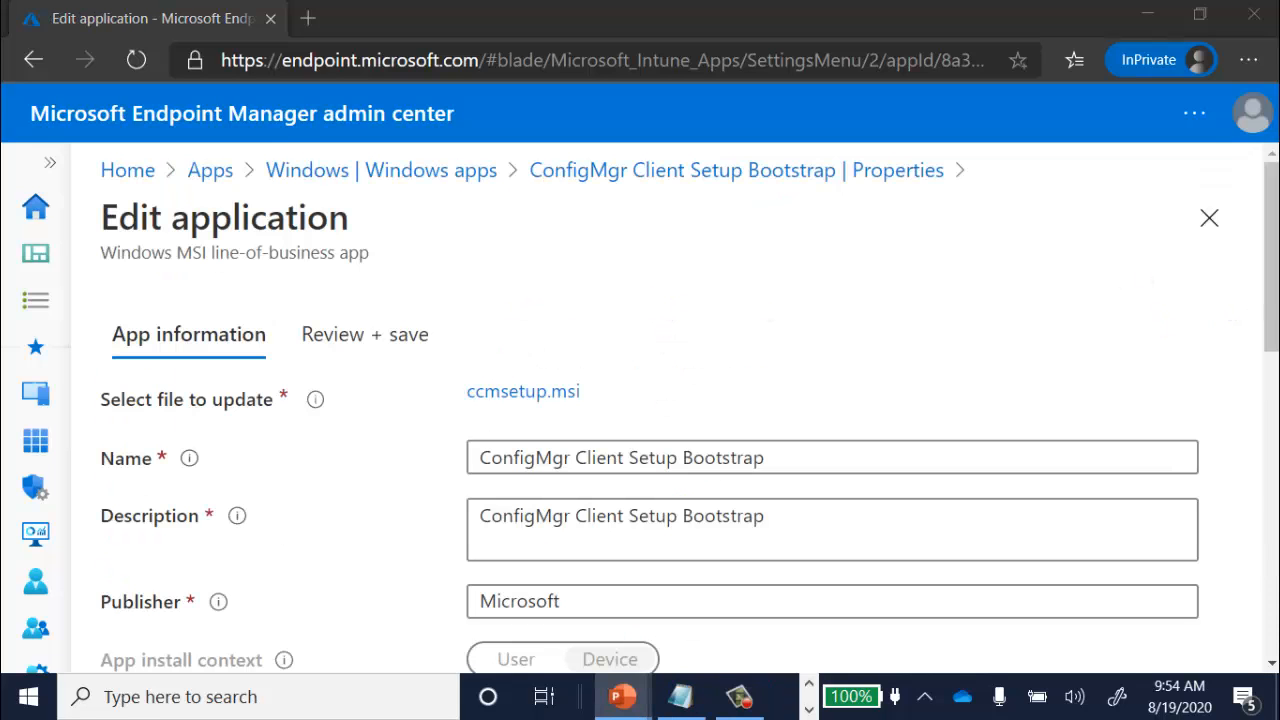
drag(1272, 293, 1272, 440)
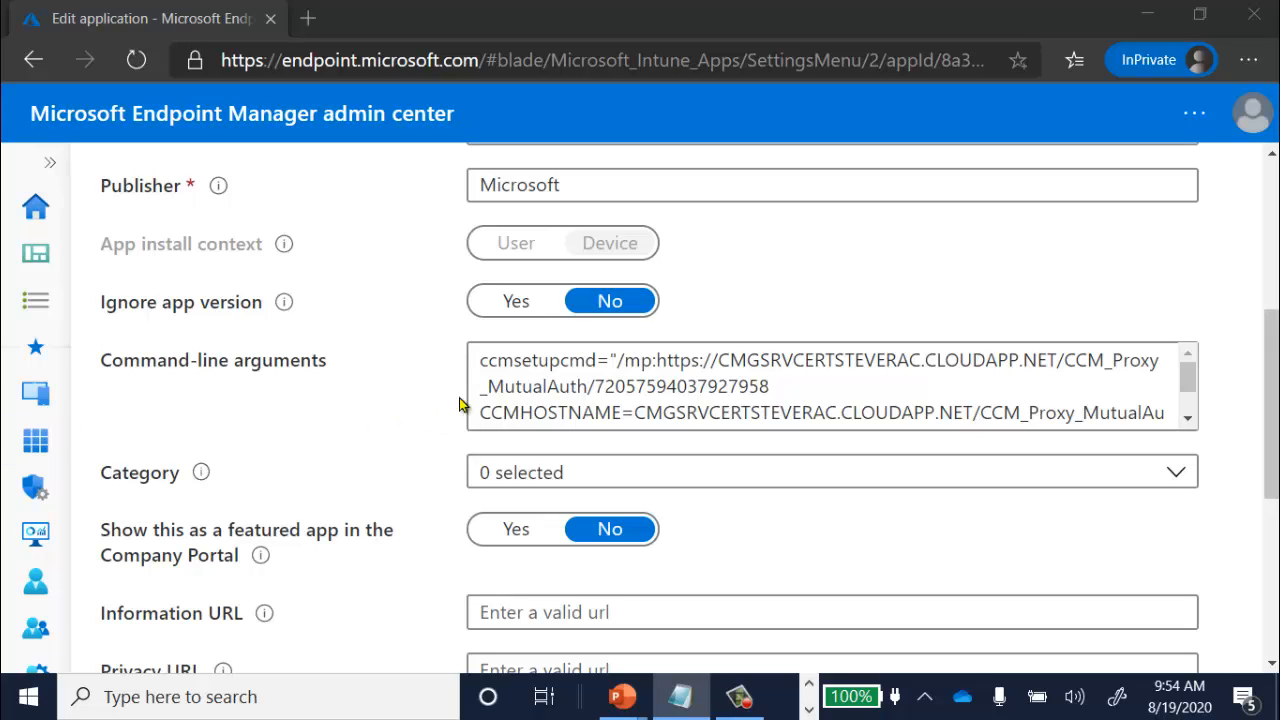
drag(617, 360, 803, 491)
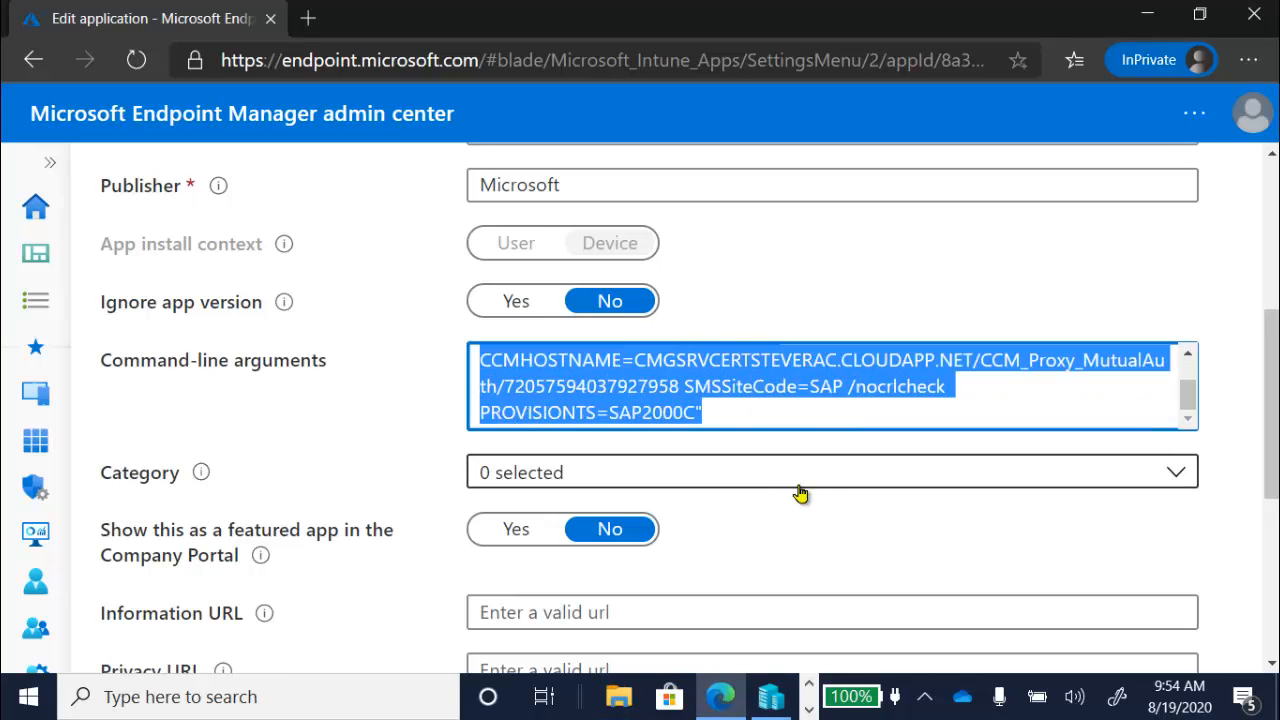
click(857, 489)
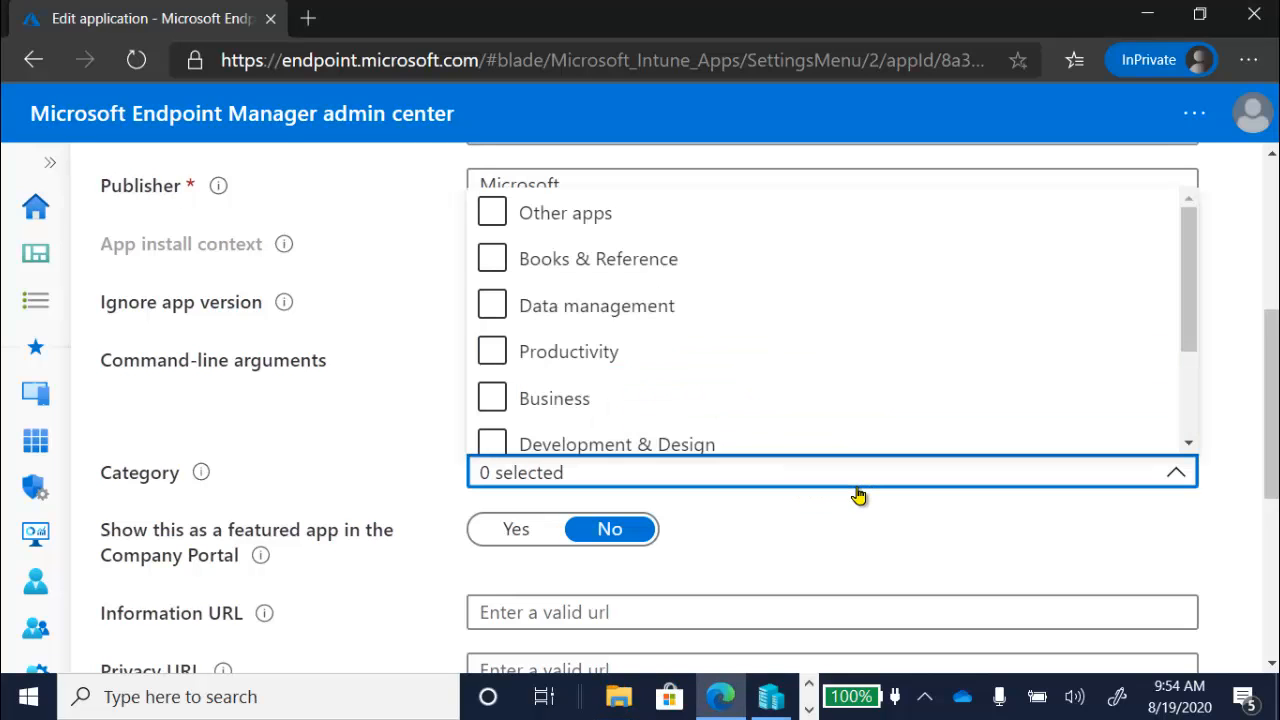
click(845, 506)
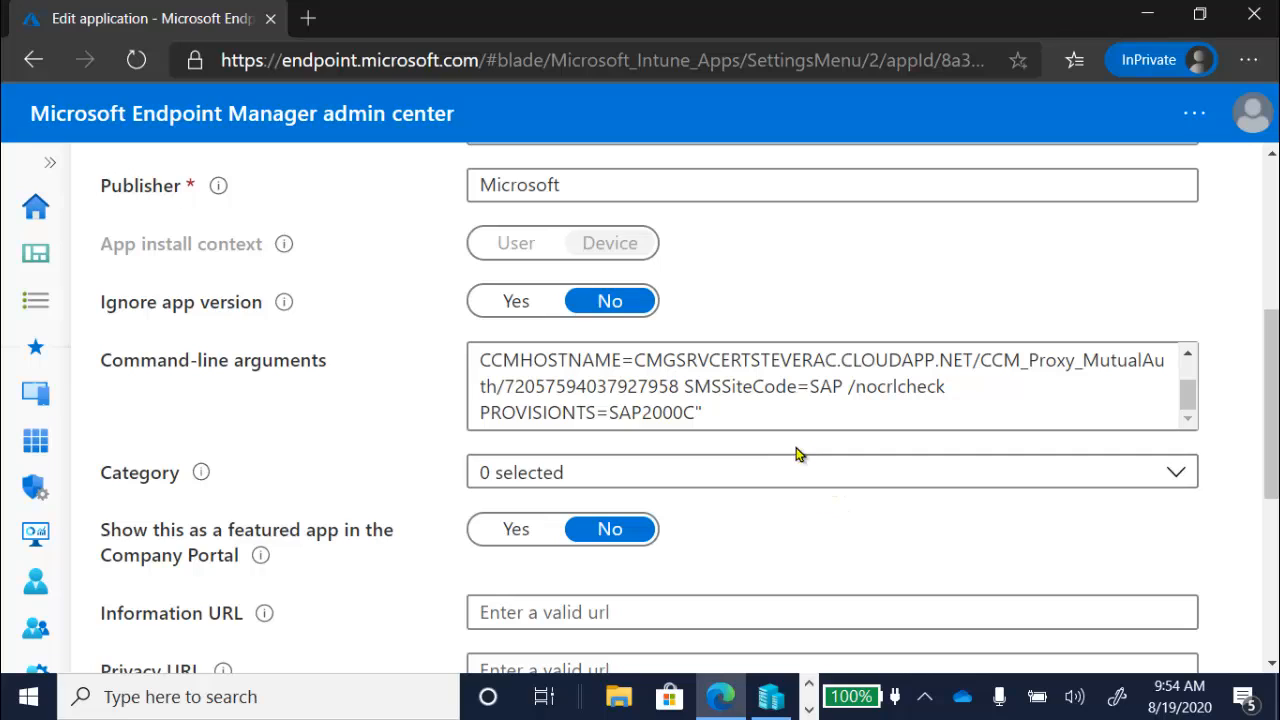
triple_click(697, 410)
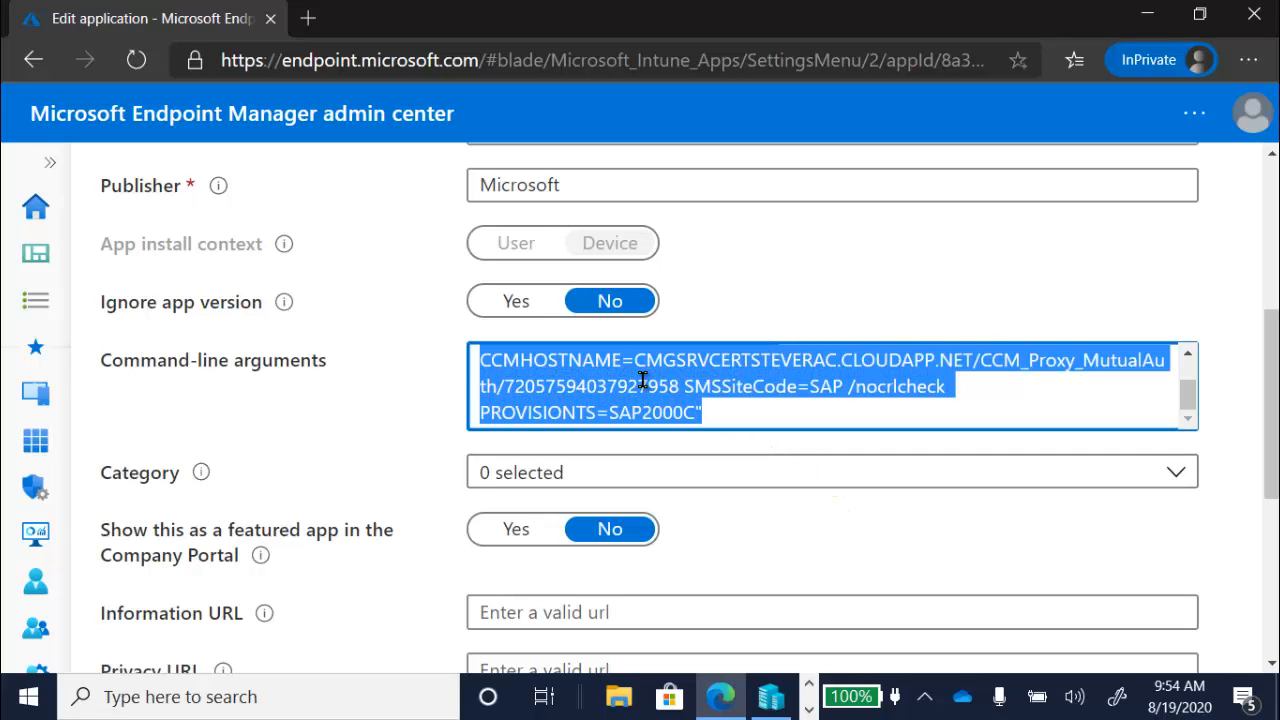
key(ctrl+v)
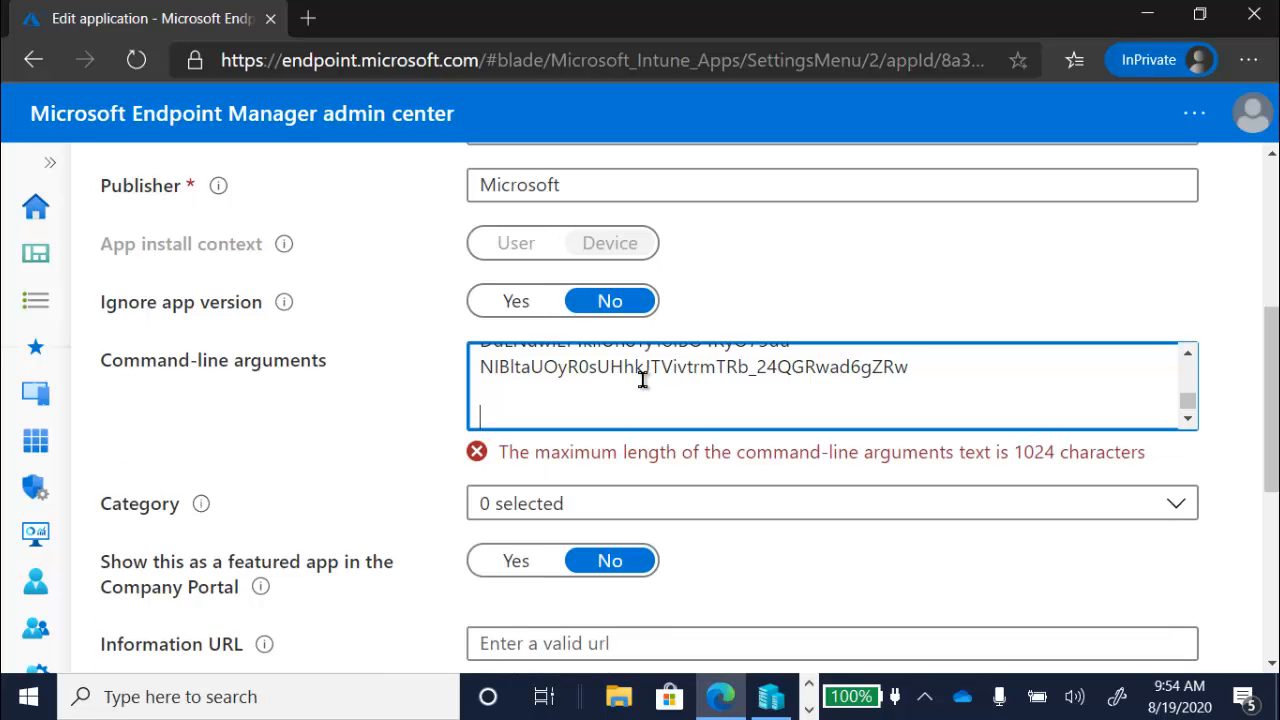
click(989, 376)
key(ctrl+Home)
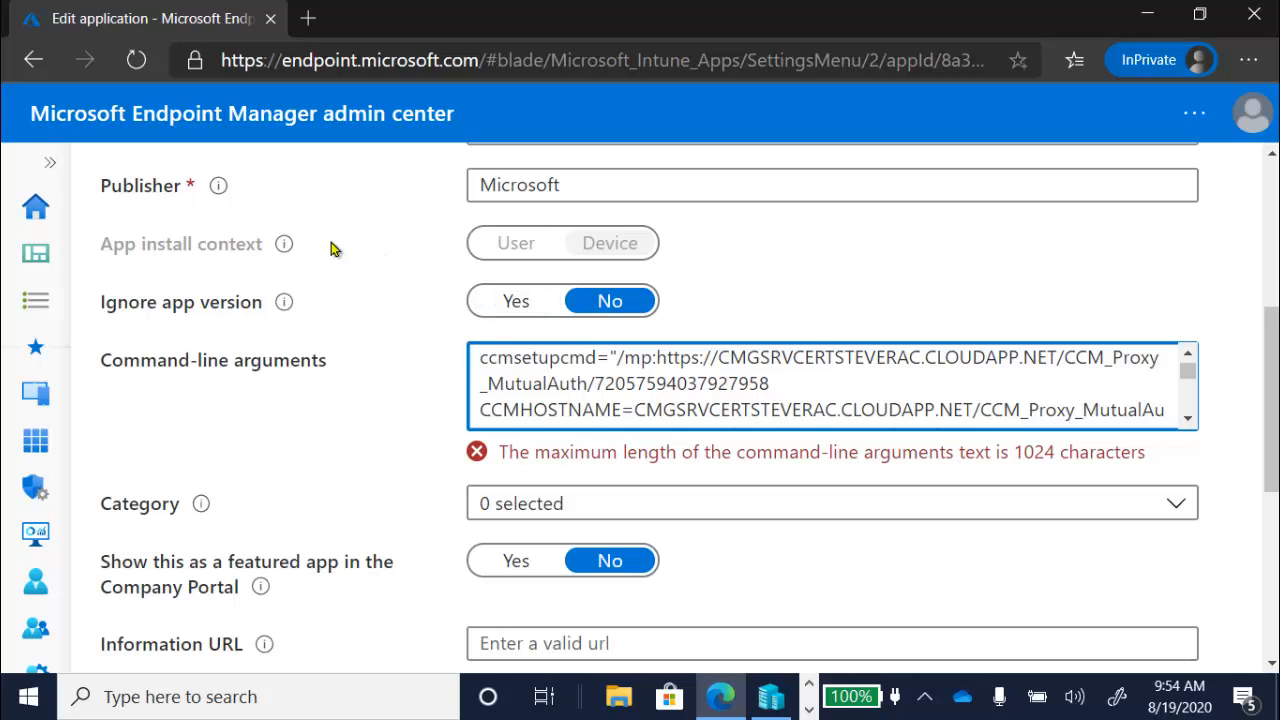
click(49, 167)
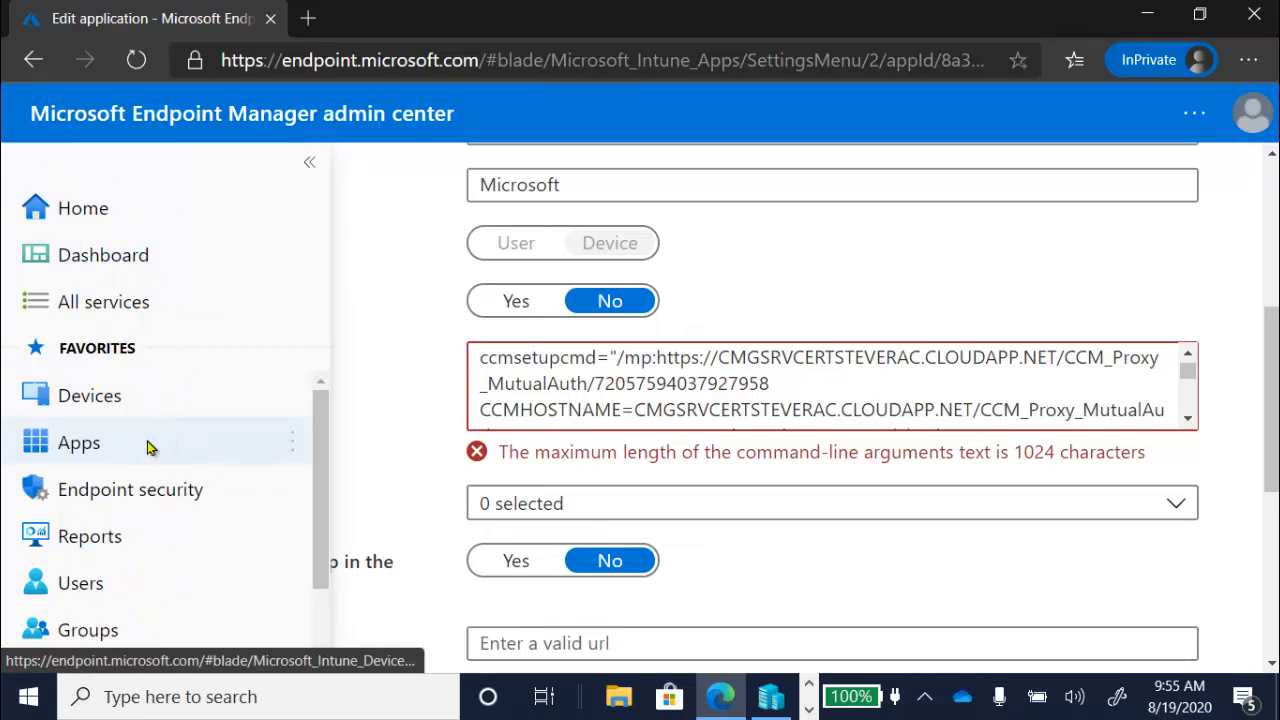
Step: Go to Apps > Windows, widen the Name column and open the ConfigMgr4Autopilot app
click(149, 445)
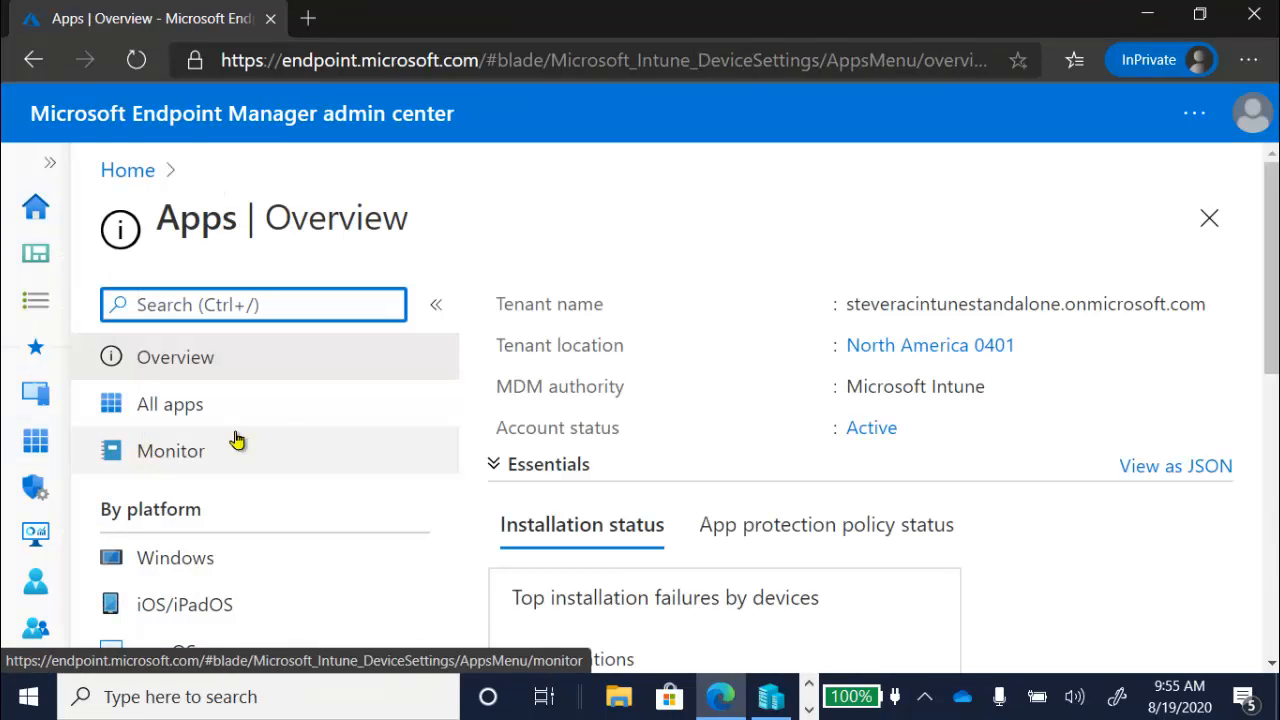
click(225, 558)
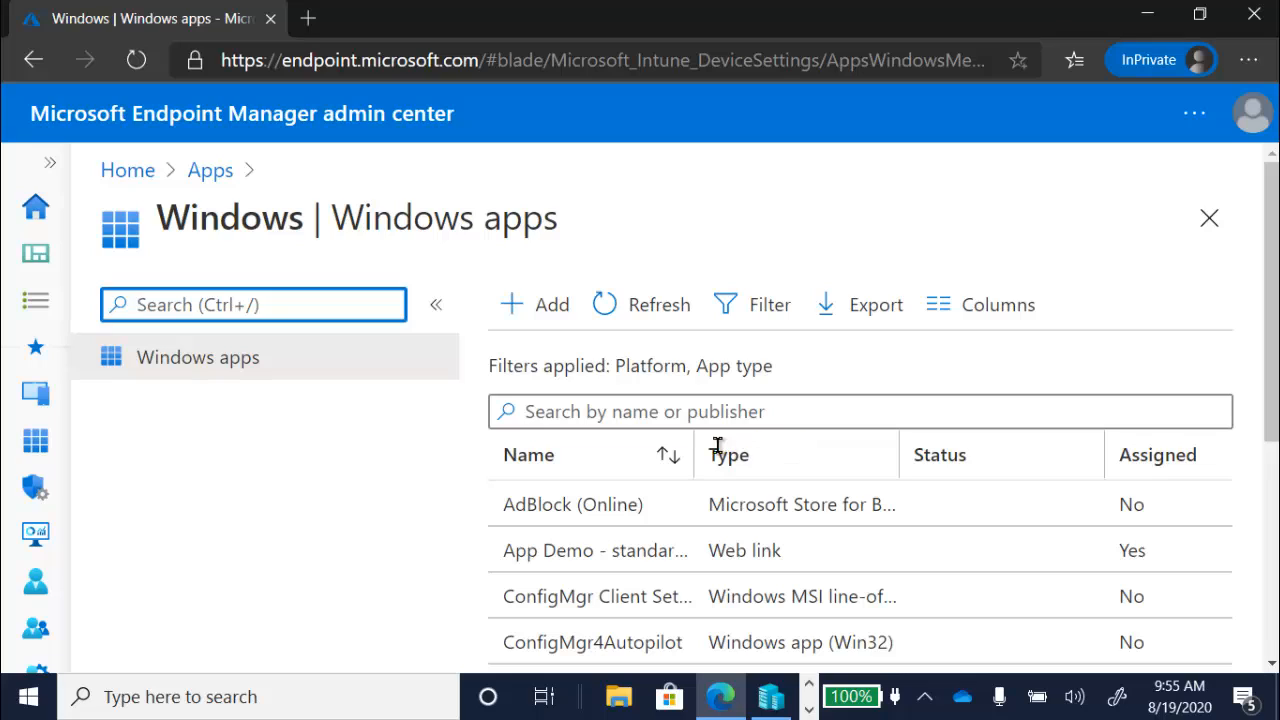
drag(697, 455, 1118, 452)
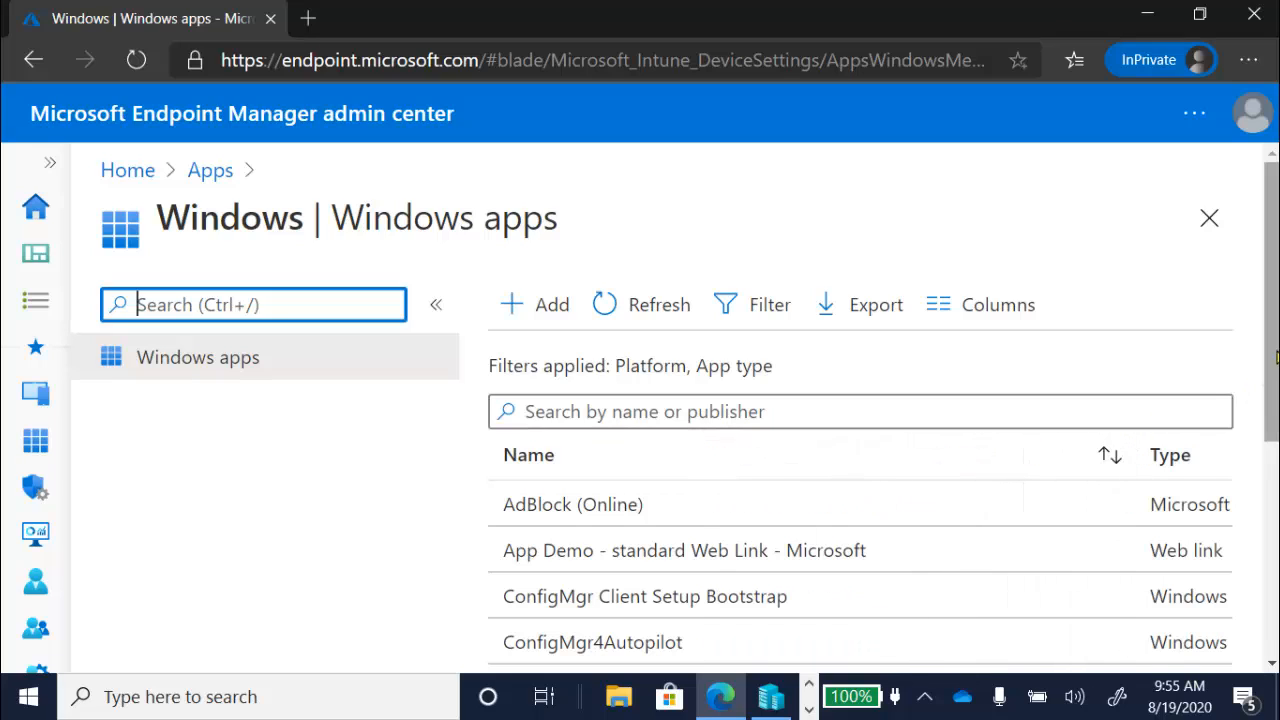
scroll(1159, 418, down, 3)
scroll(1057, 483, down, 1)
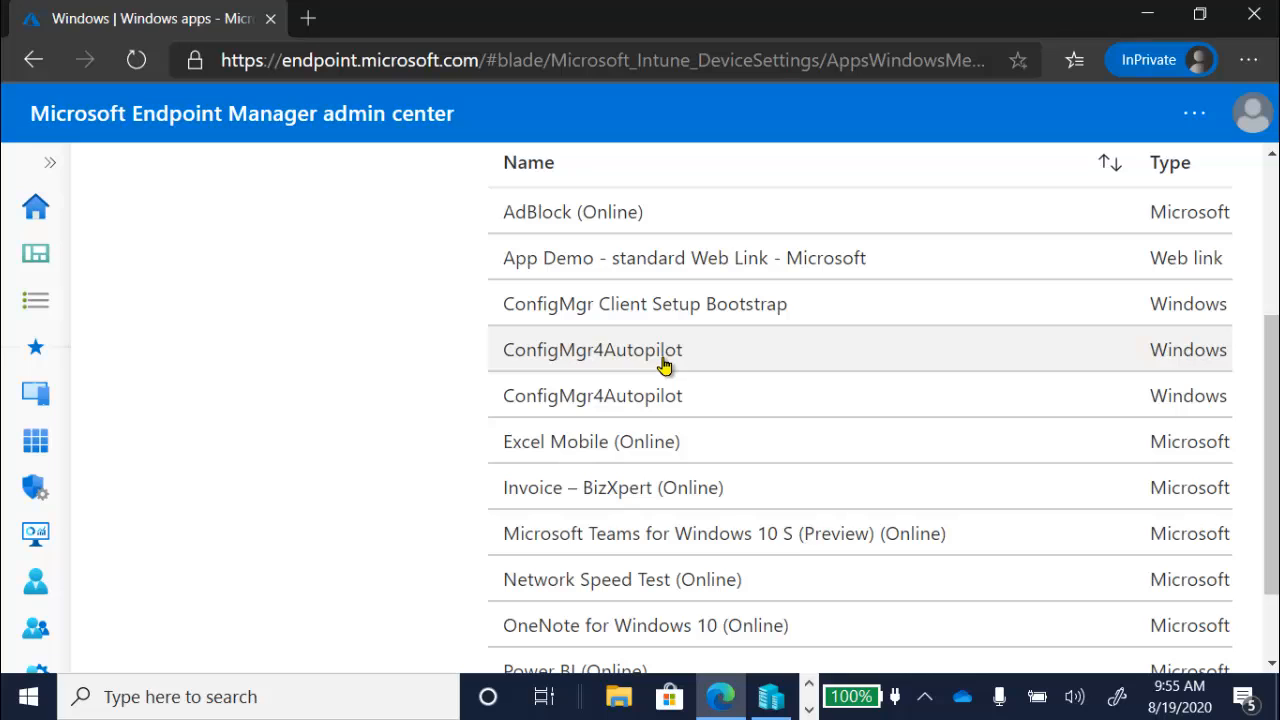
click(664, 366)
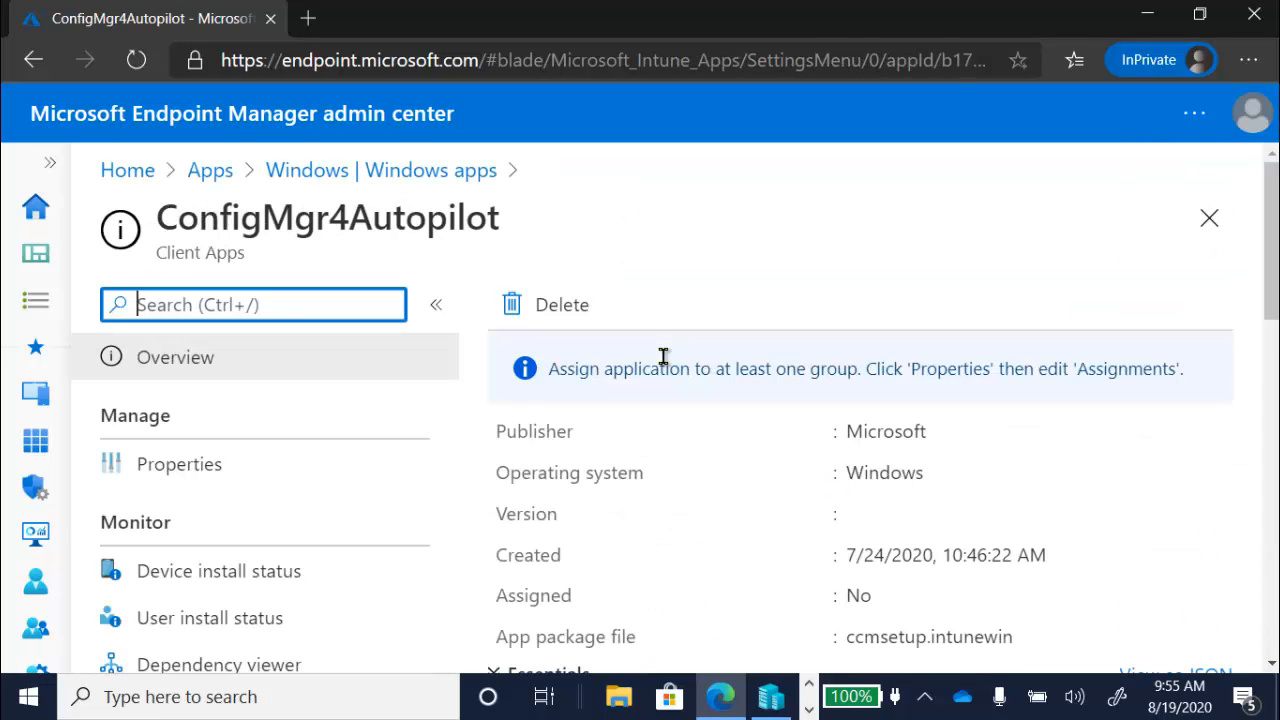
Step: Scroll through ConfigMgr4Autopilot's properties down to its Program install command
click(220, 463)
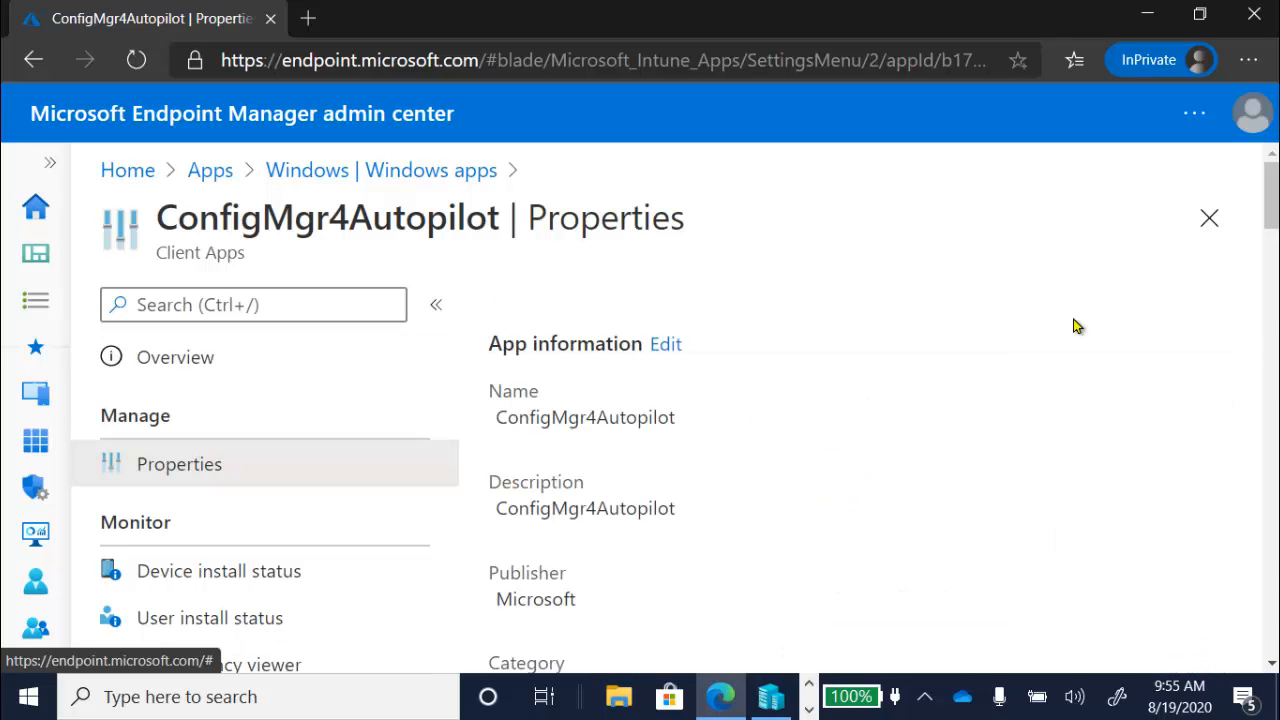
scroll(1275, 227, down, 6)
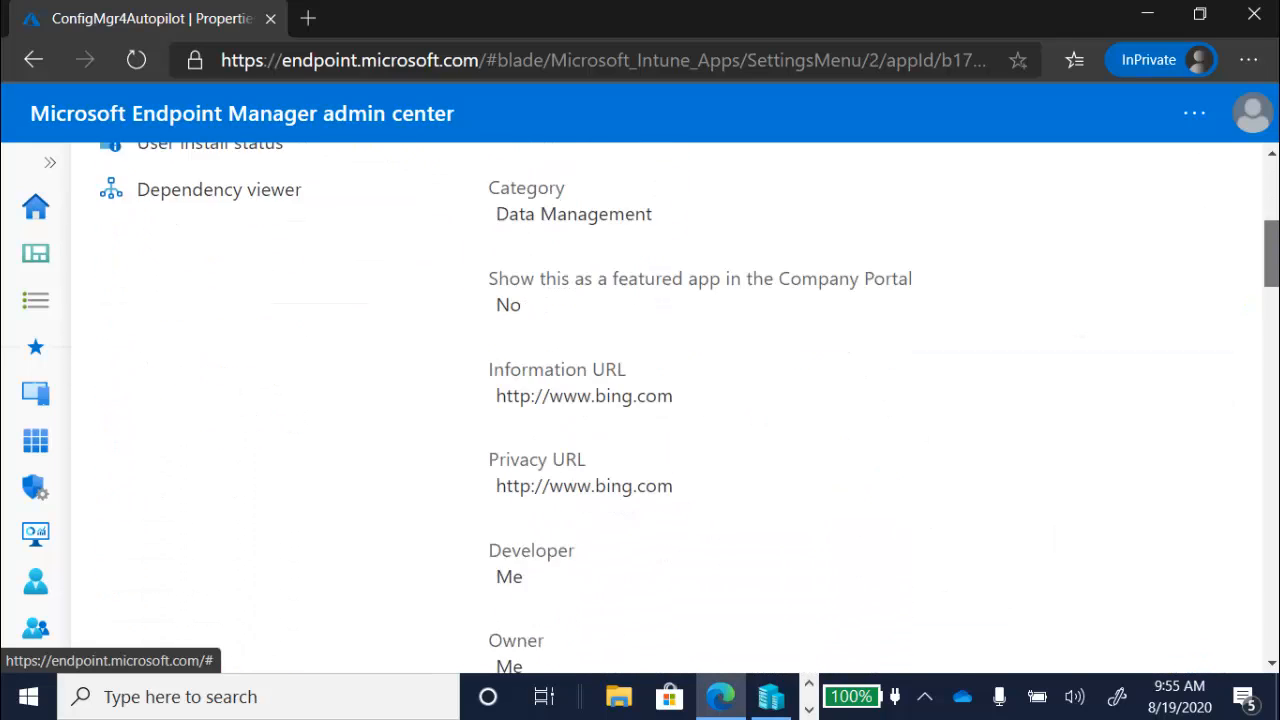
scroll(731, 405, down, 4)
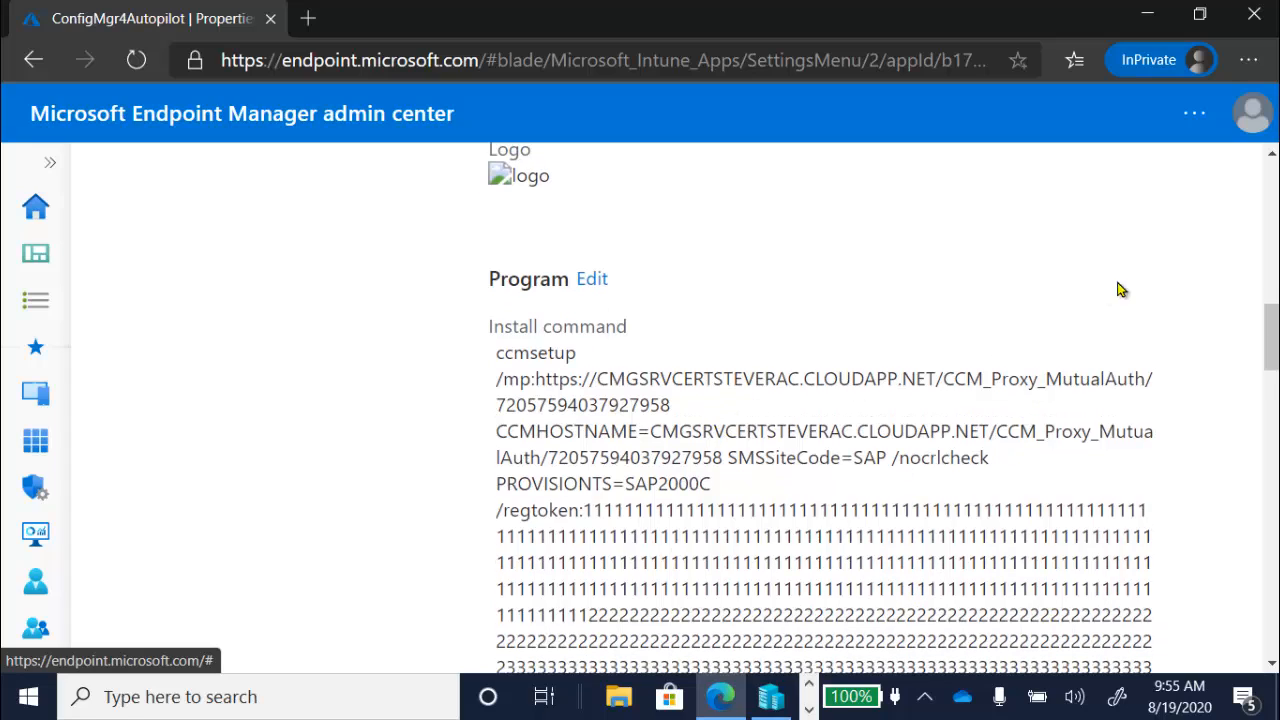
drag(1271, 328, 1227, 183)
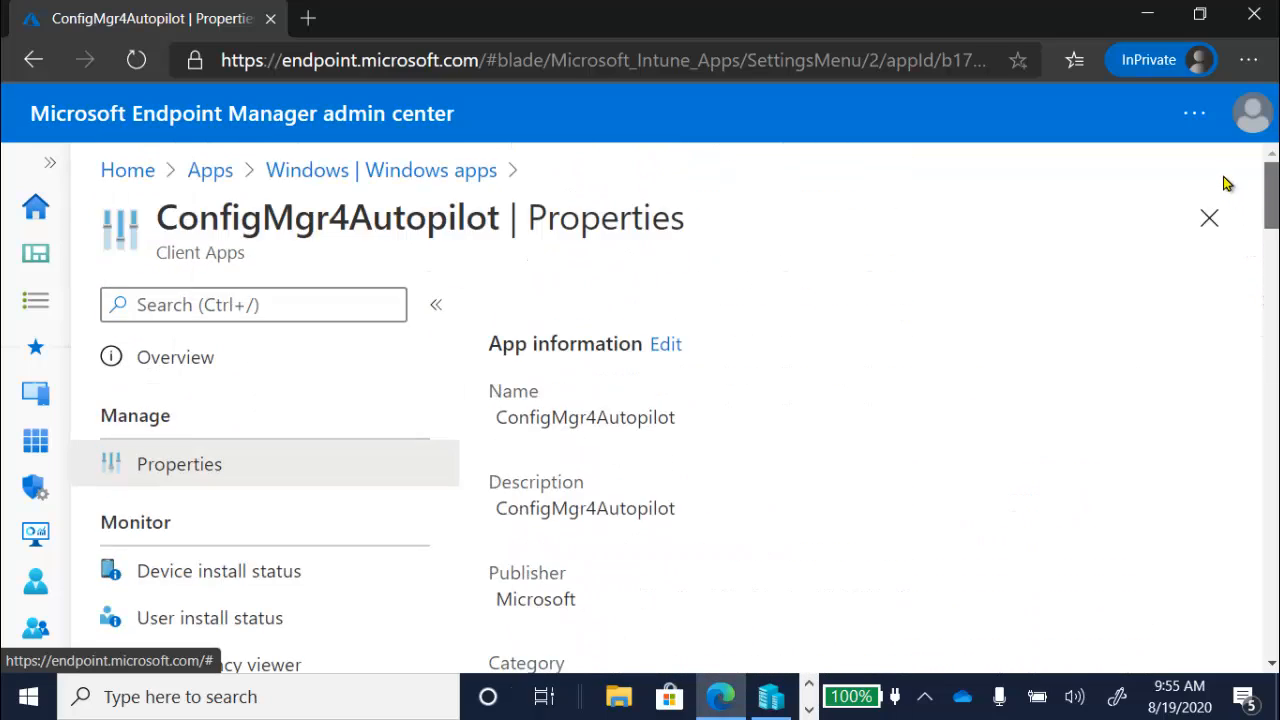
Step: Start editing ConfigMgr4Autopilot and bring up its Program install and uninstall commands
click(666, 346)
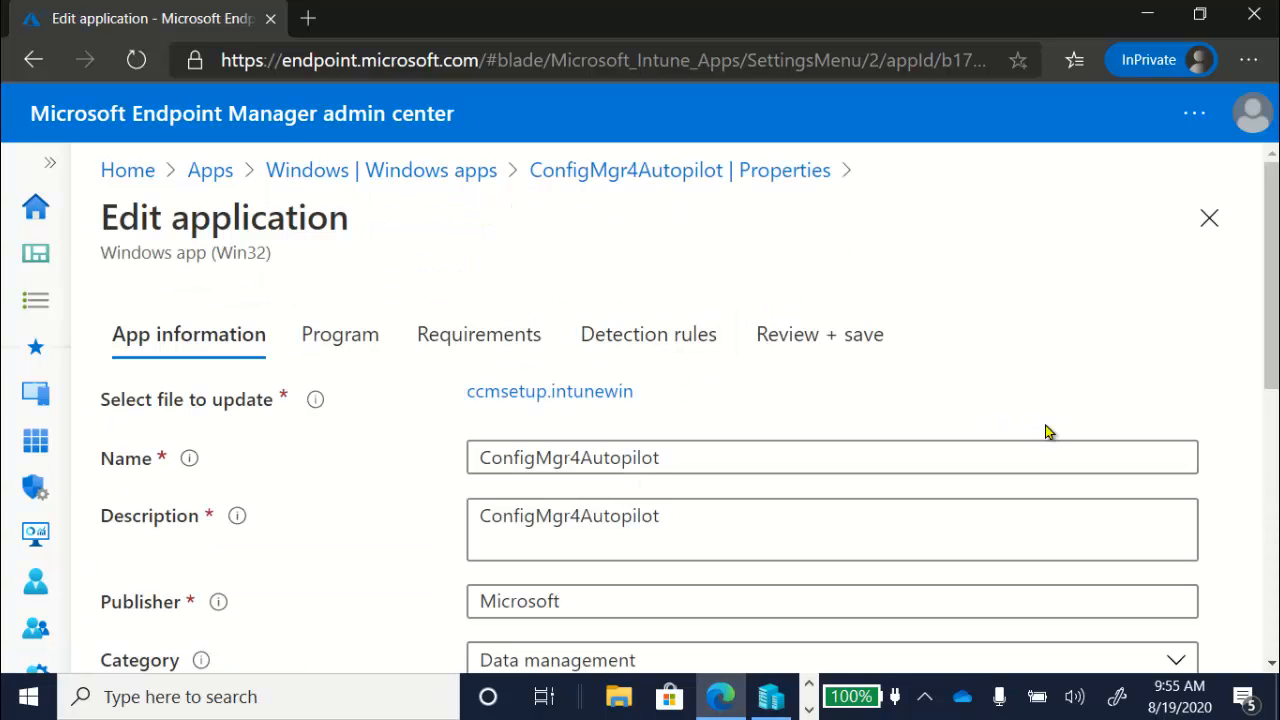
mouse_move(1274, 258)
mouse_down()
mouse_move(1274, 524)
mouse_move(1260, 278)
mouse_up()
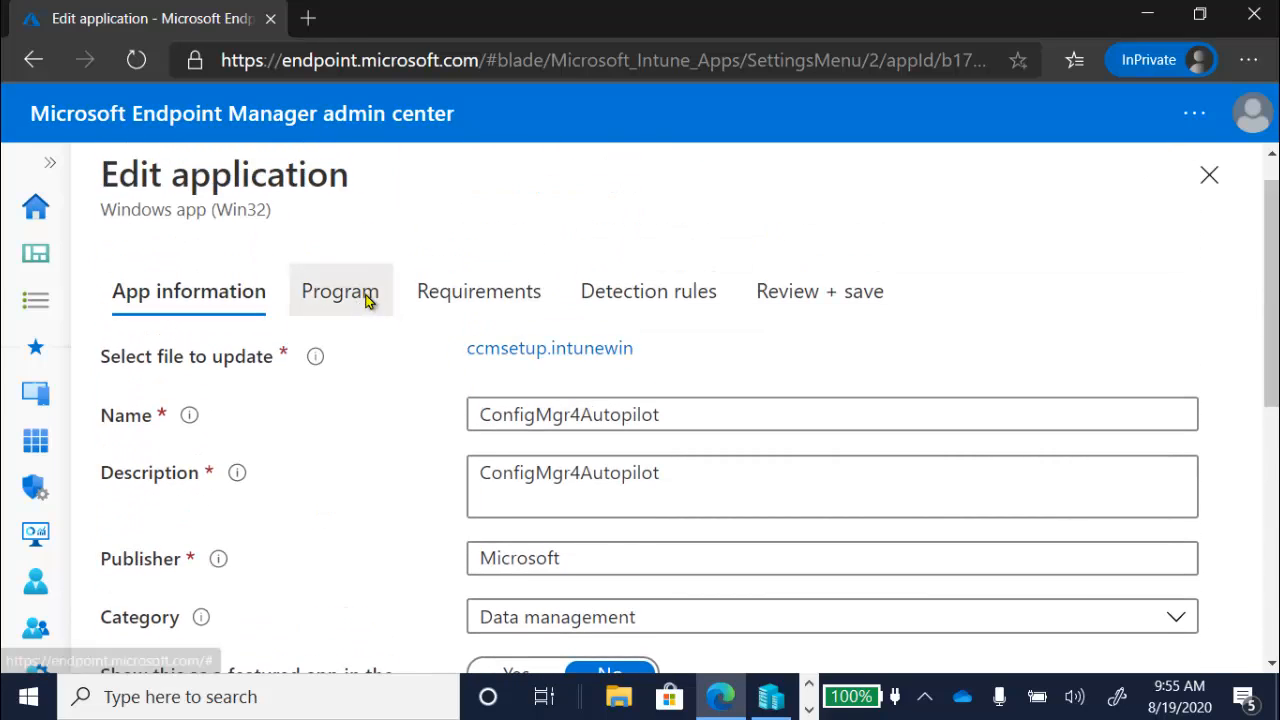
click(365, 295)
drag(1272, 282, 1272, 345)
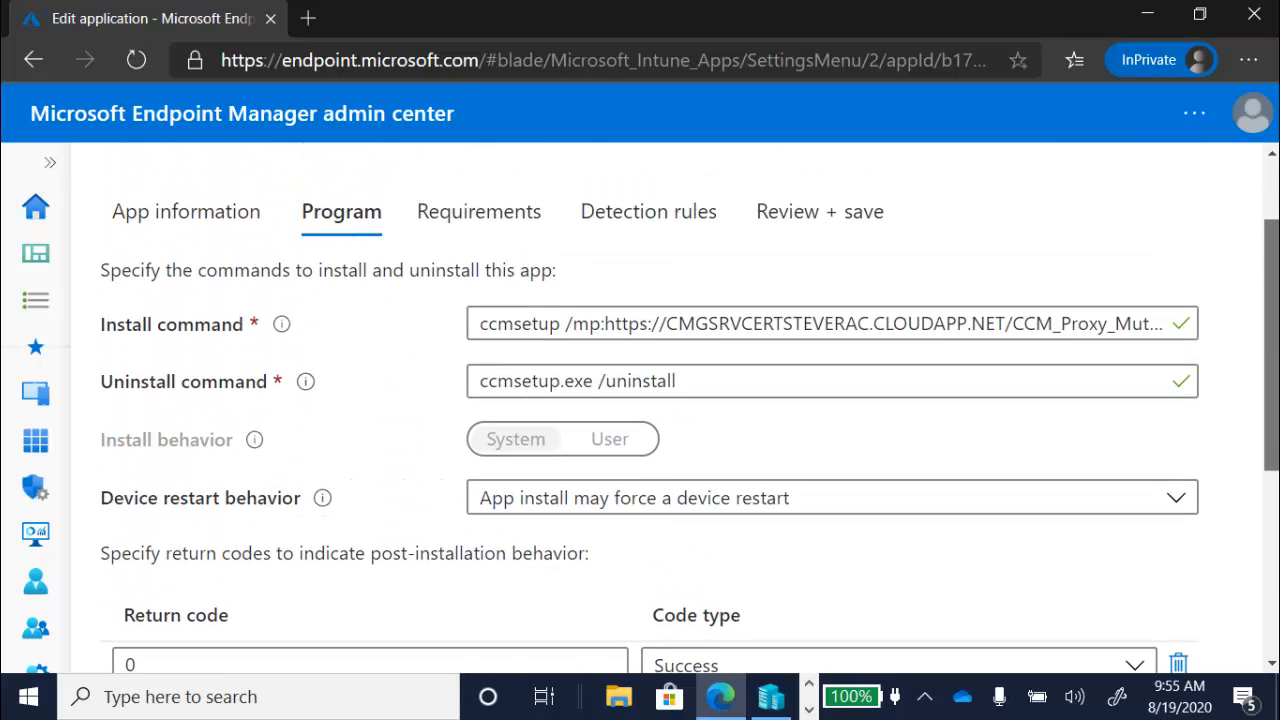
Step: Change the install command's leading 'ccmsetup' to 'ccmsetup.exe' before /mp
click(690, 316)
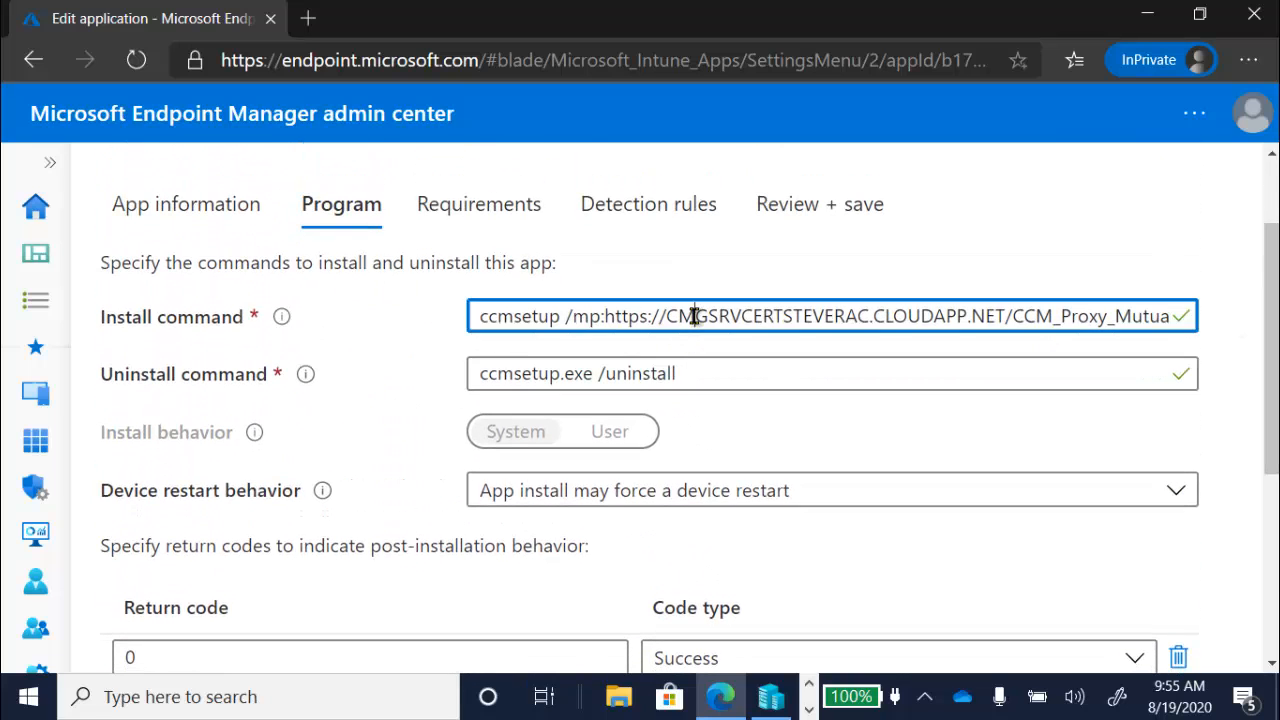
key(End)
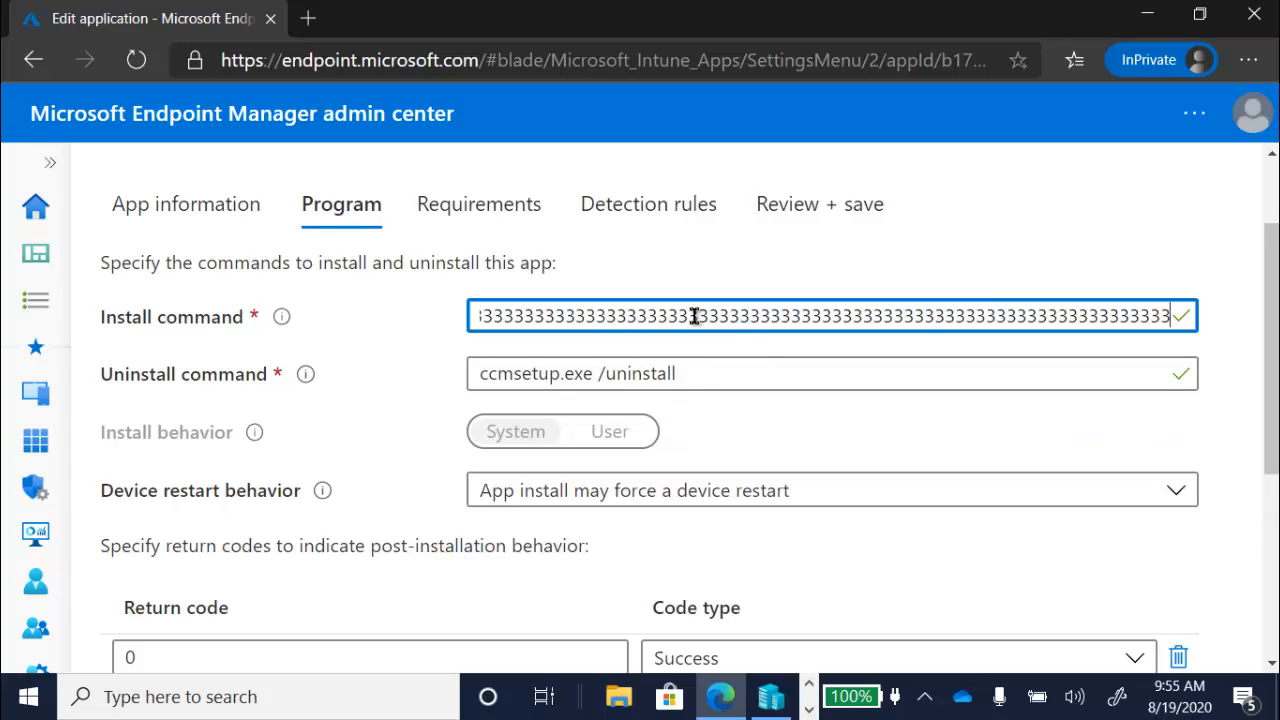
key(ctrl+a)
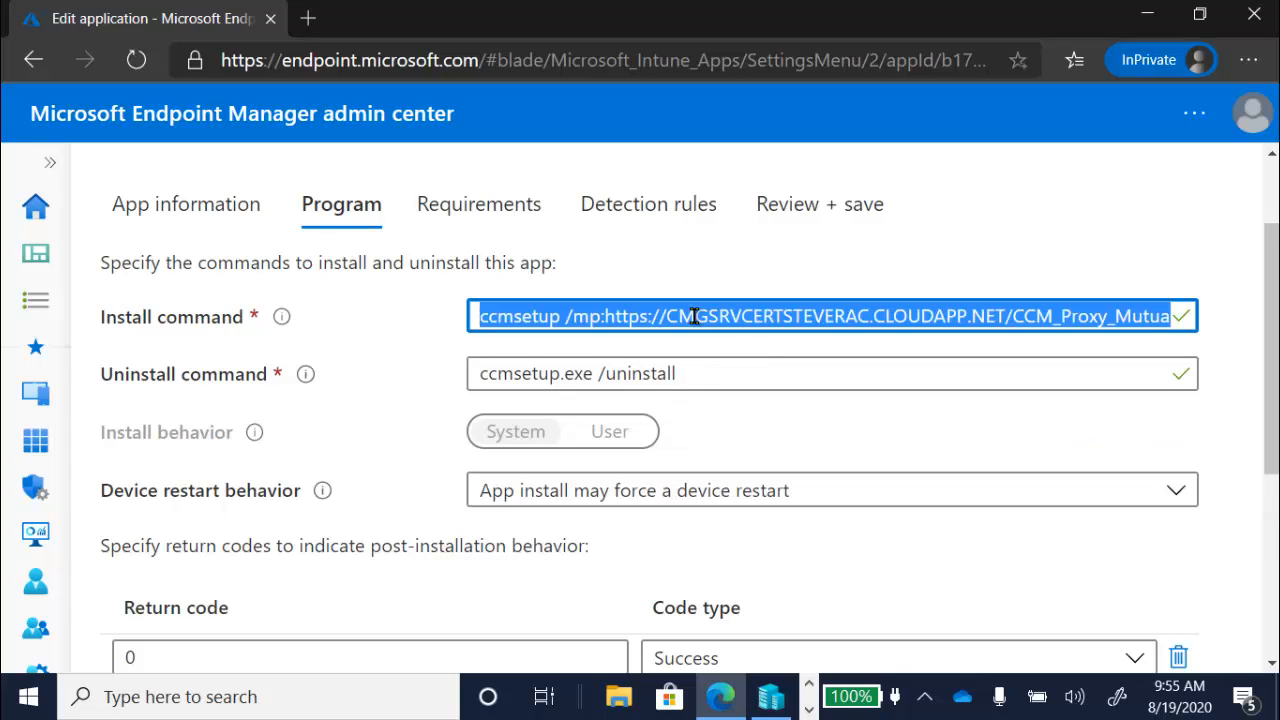
key(End)
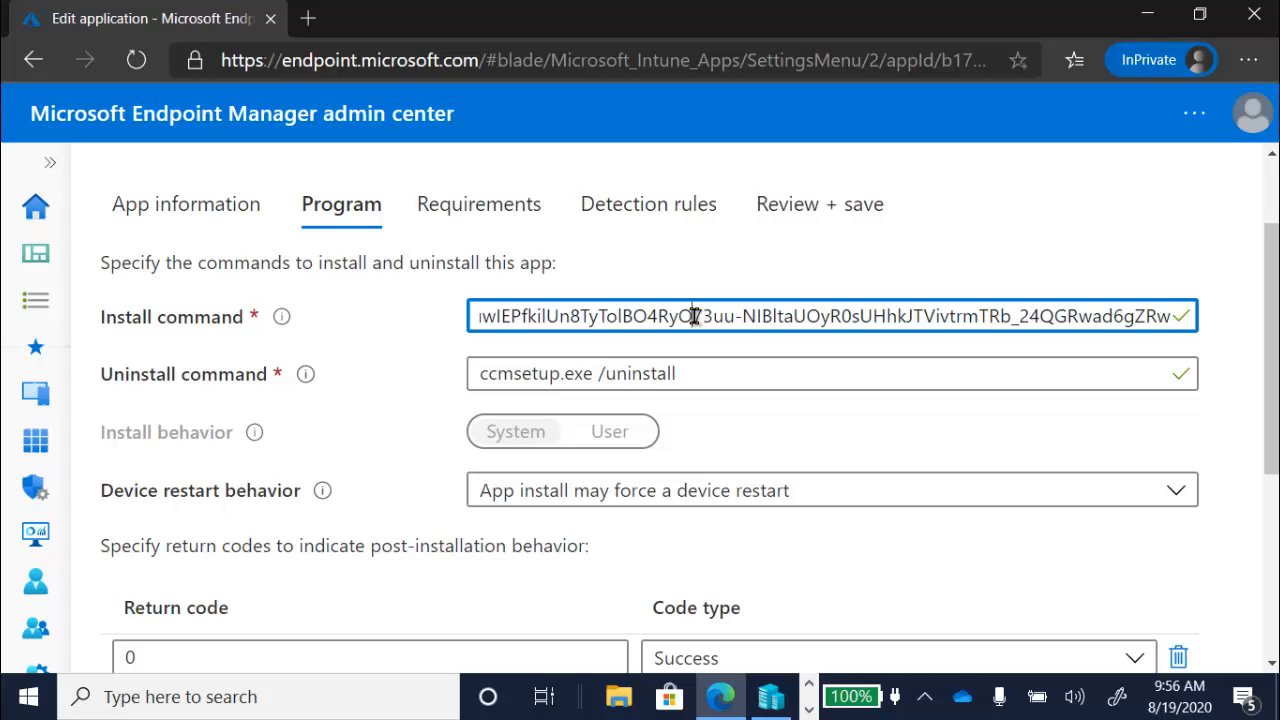
key(Left)
key(Left)
key(Left)
key(Left)
key(Left)
key(Left)
key(Left)
key(Left)
key(Left)
key(Left)
key(Left)
key(Left)
key(Left)
key(Left)
key(Left)
key(Left)
key(Left)
key(Left)
key(Left)
key(Left)
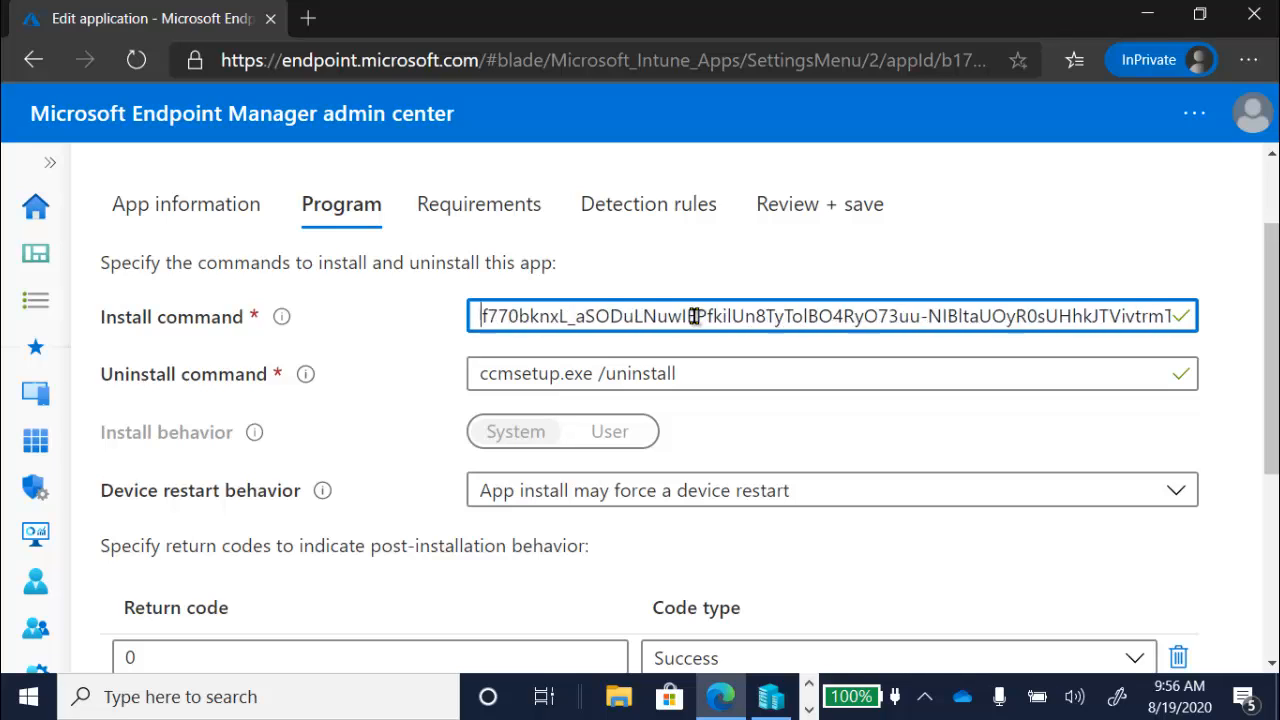
key(Home)
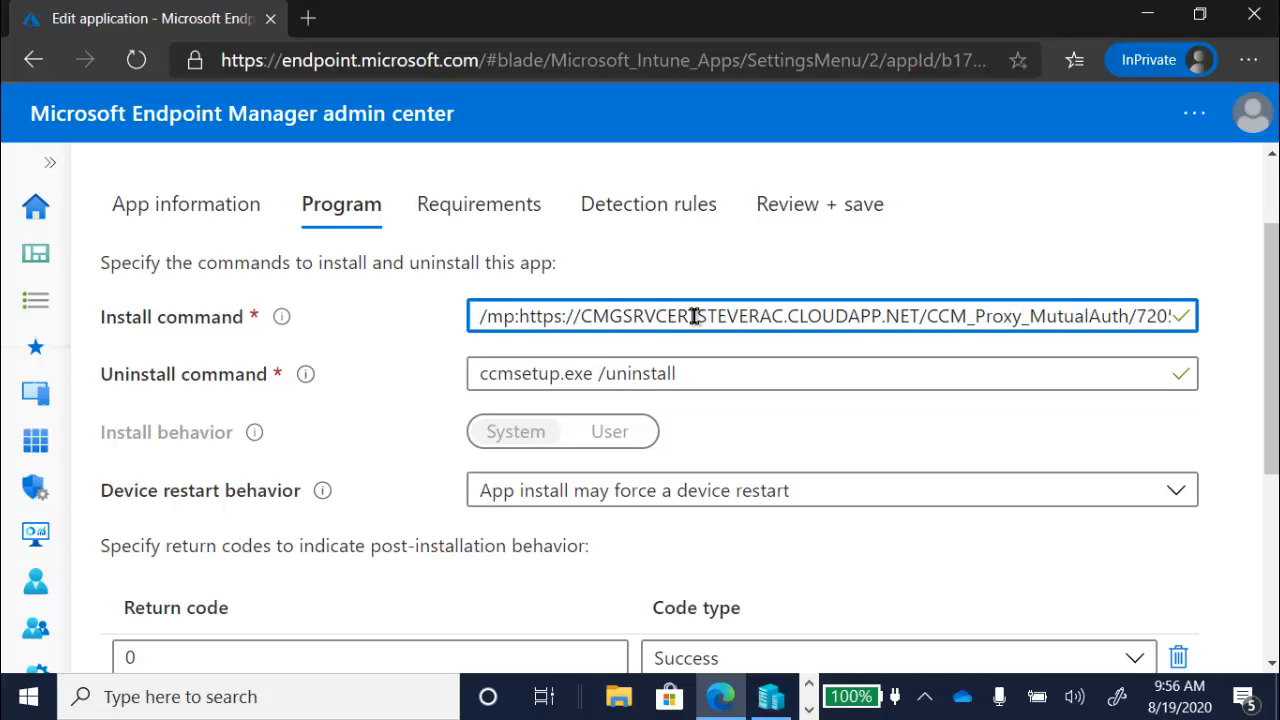
text(ccmse)
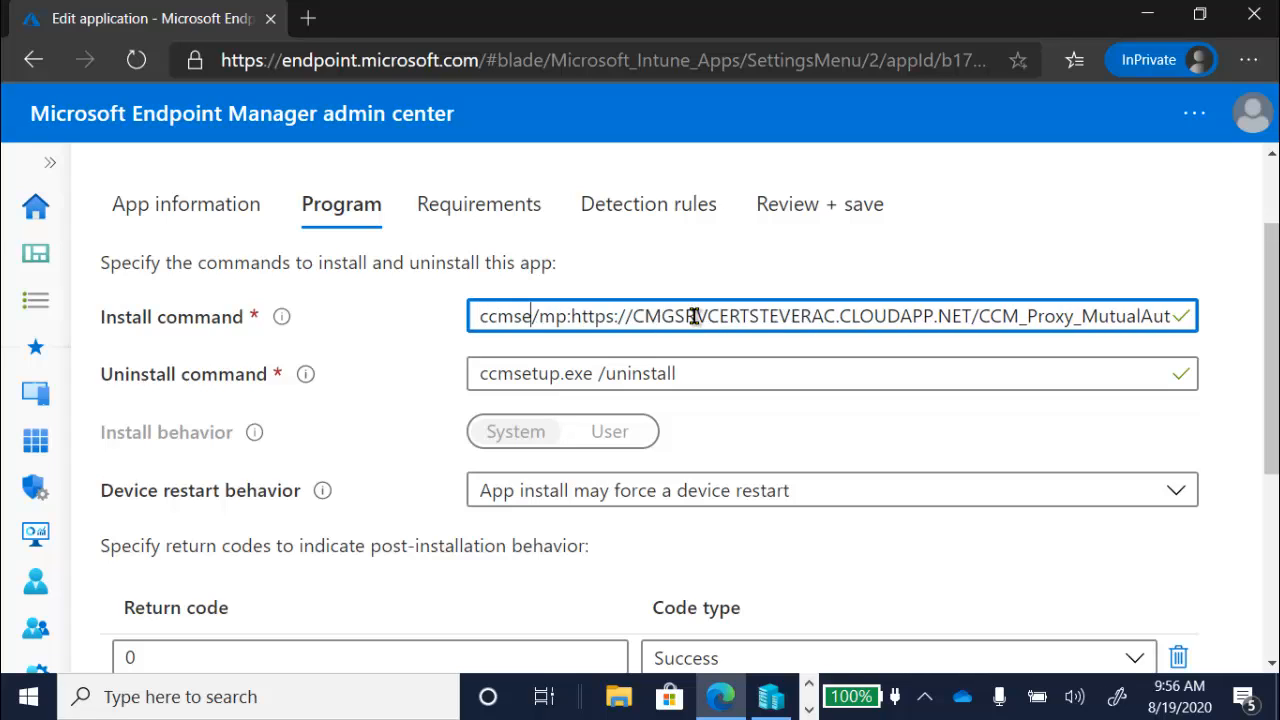
text(tup)
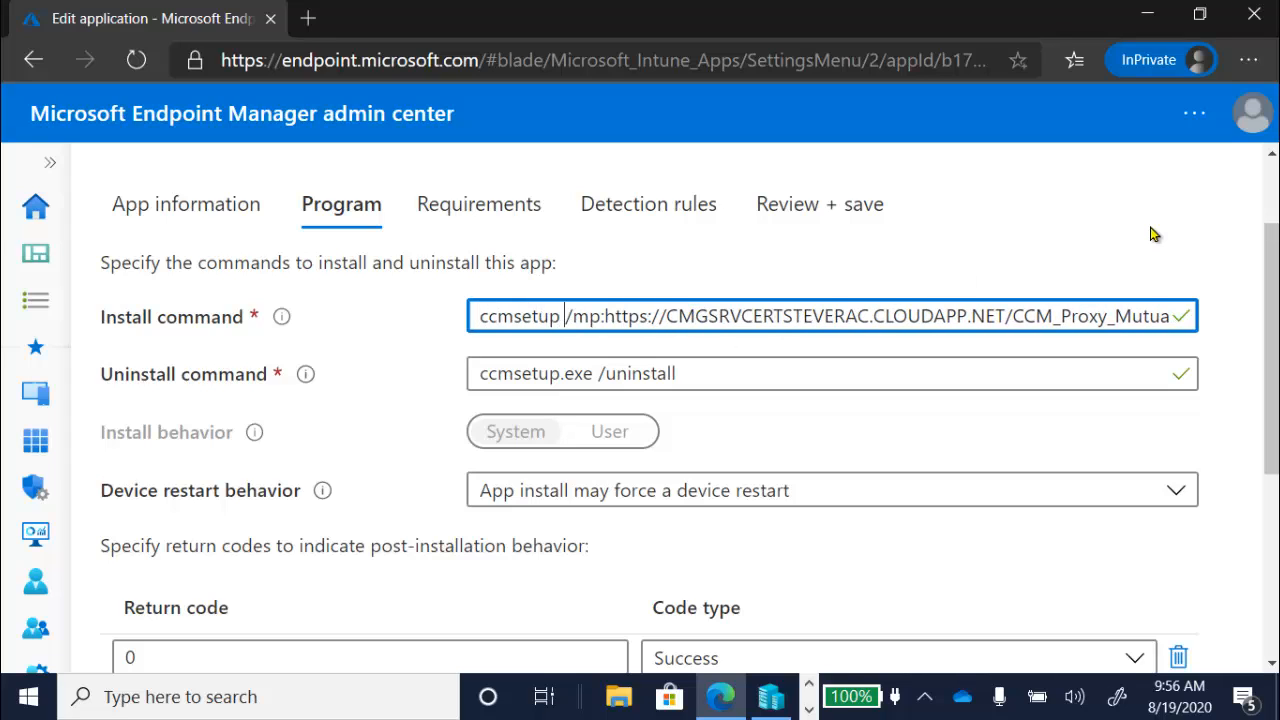
key(BackSpace)
text(.exe)
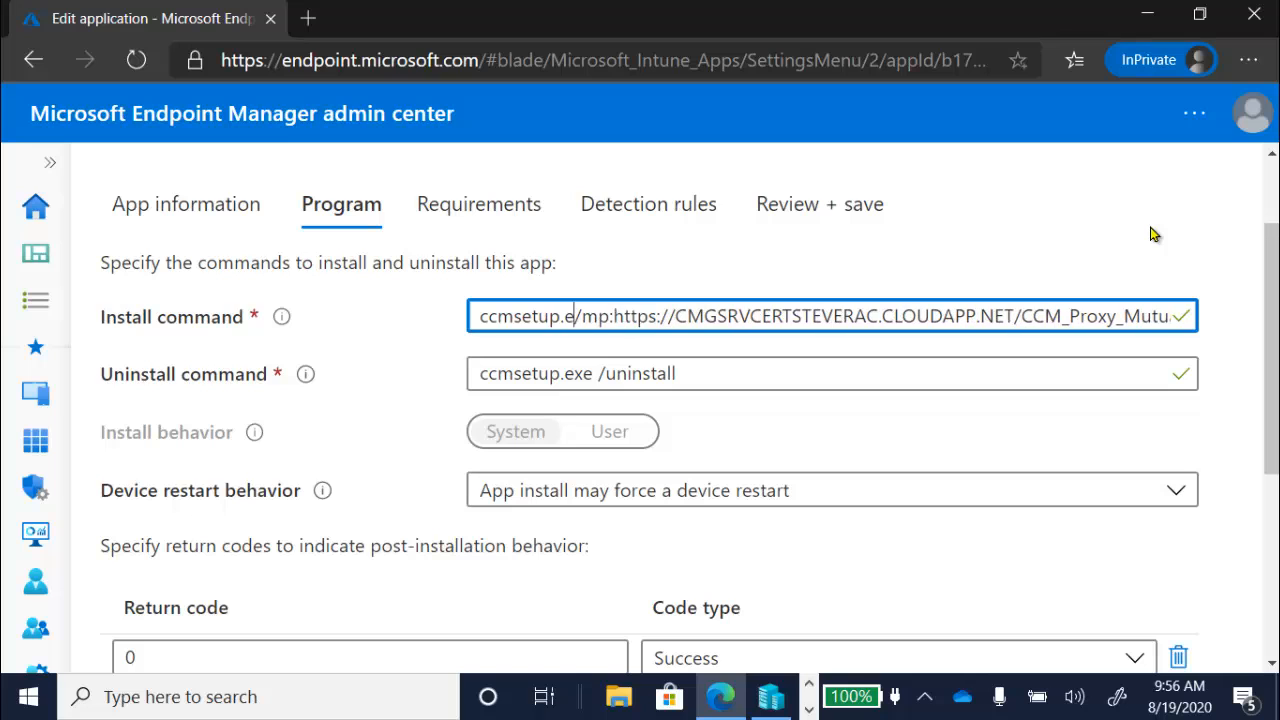
drag(1273, 304, 1244, 291)
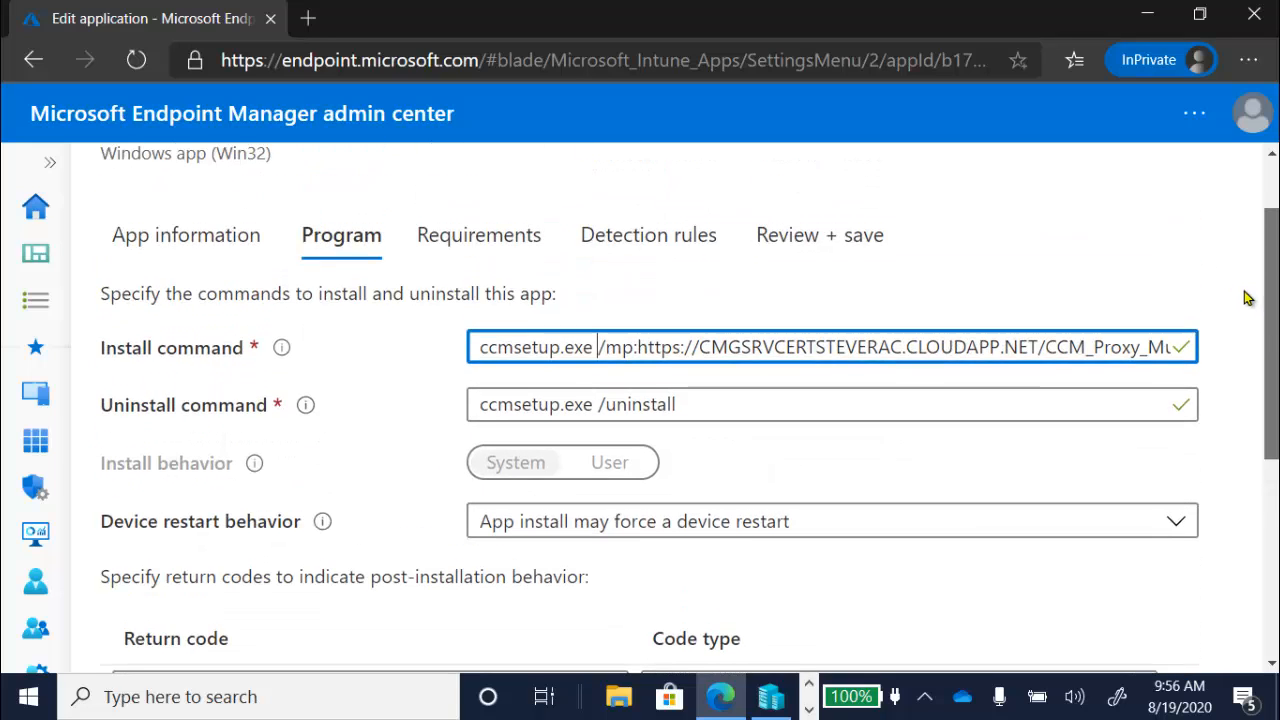
click(463, 243)
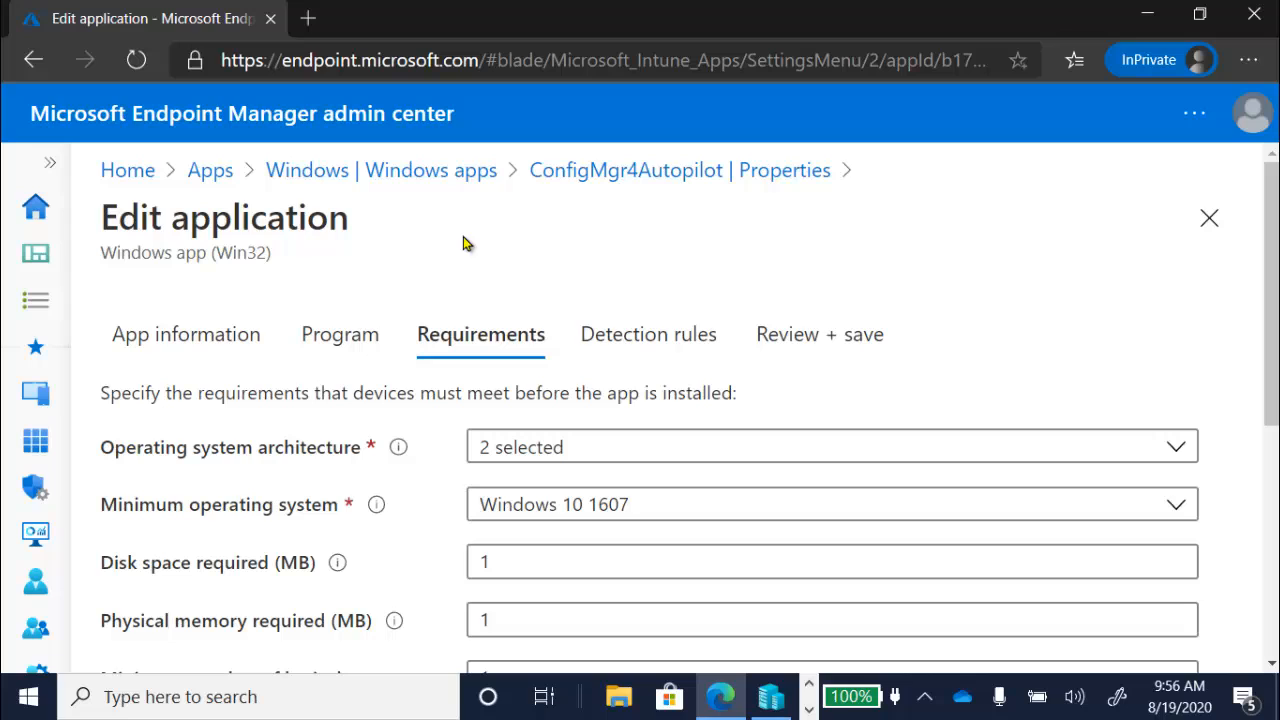
Step: Skip ahead to the review summary, then go back to recheck the install command
click(652, 352)
click(762, 336)
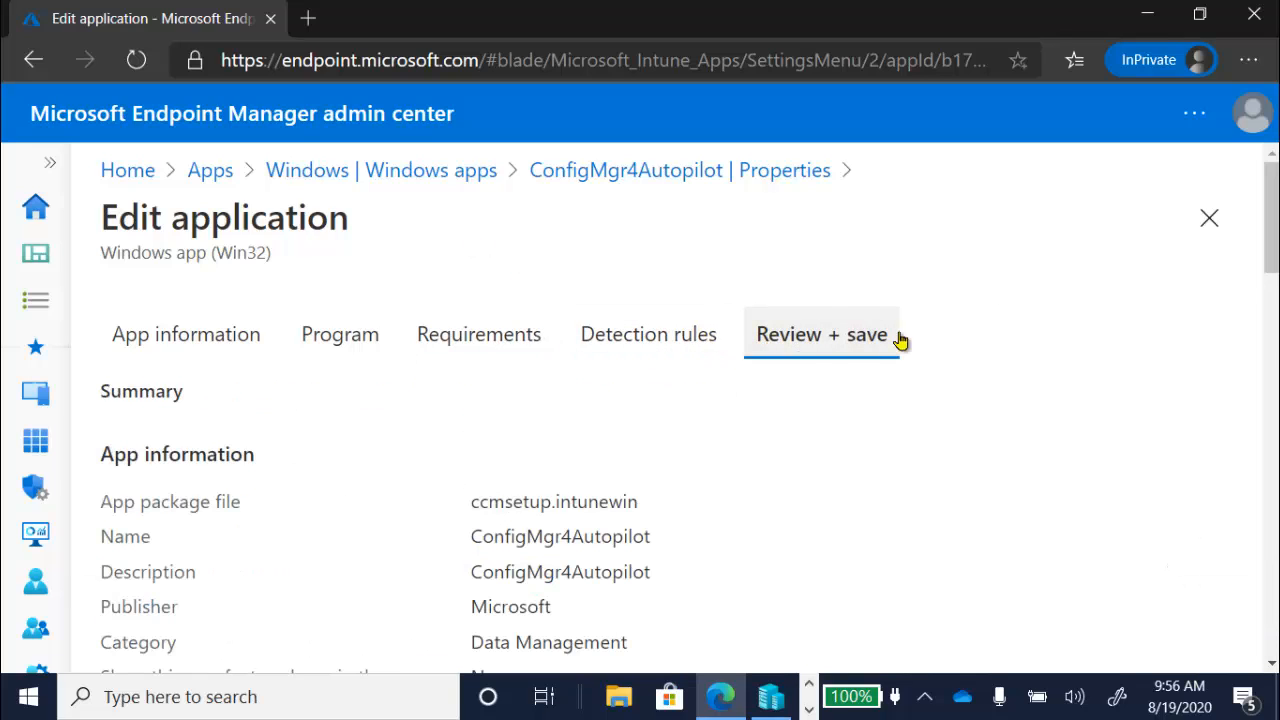
drag(1275, 253, 1275, 645)
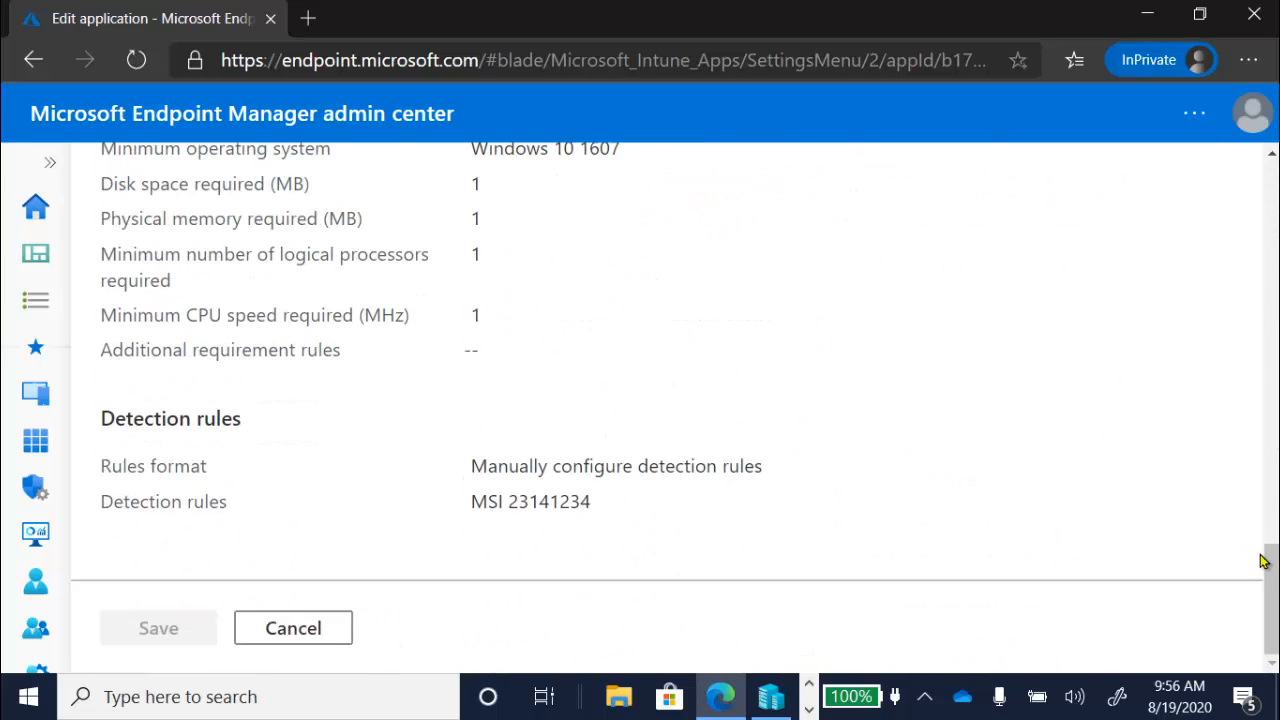
drag(1268, 550, 1209, 209)
click(383, 262)
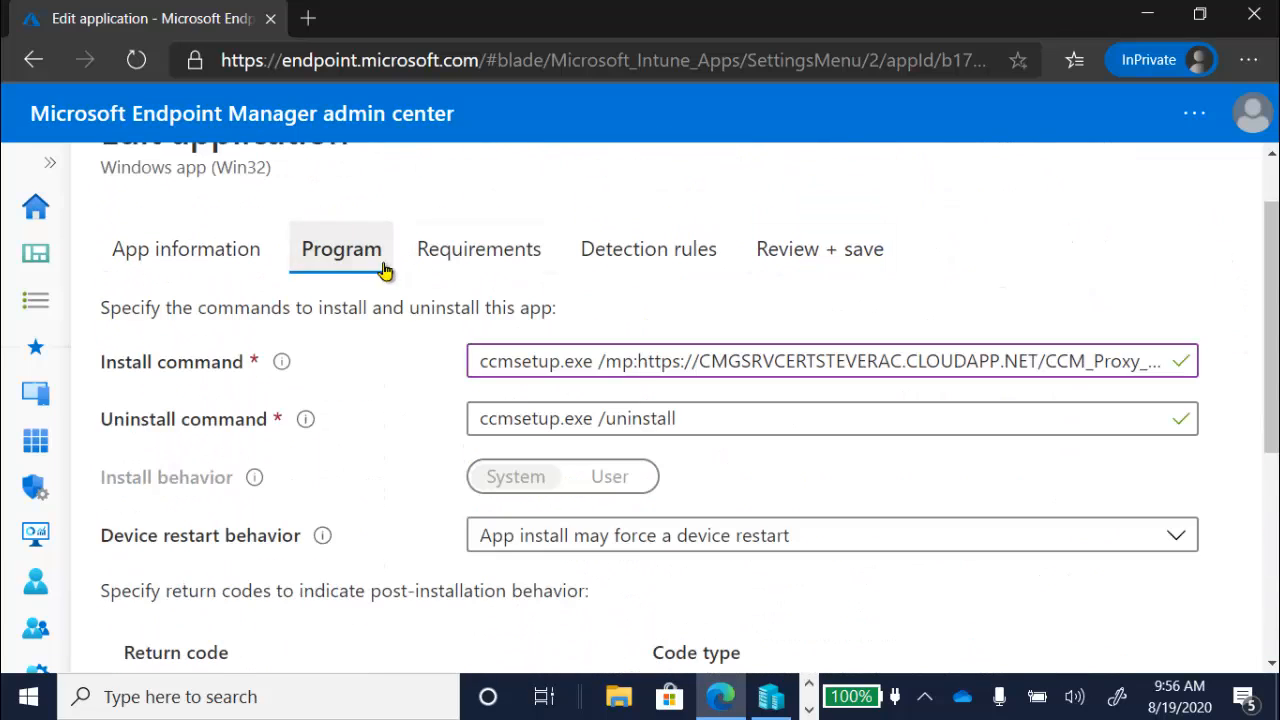
drag(1272, 316, 1272, 520)
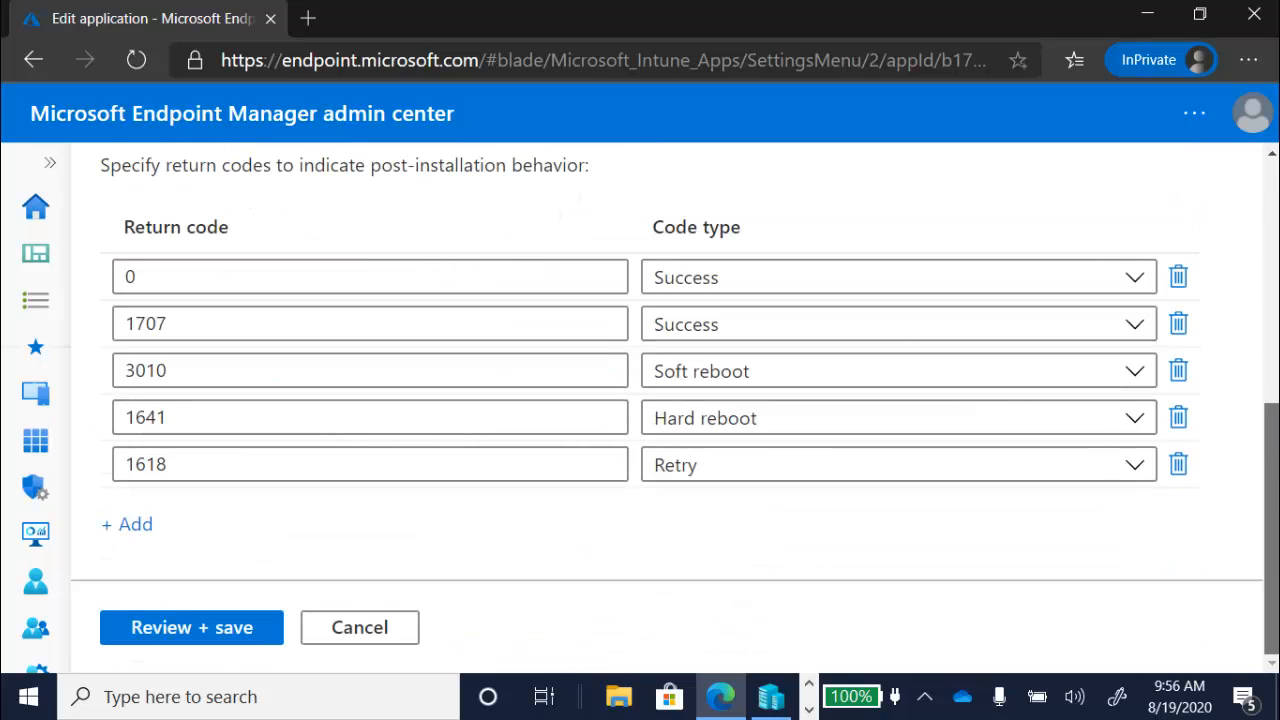
Step: Advance through Requirements and Detection rules to Review + save and click Save, which fails
click(228, 635)
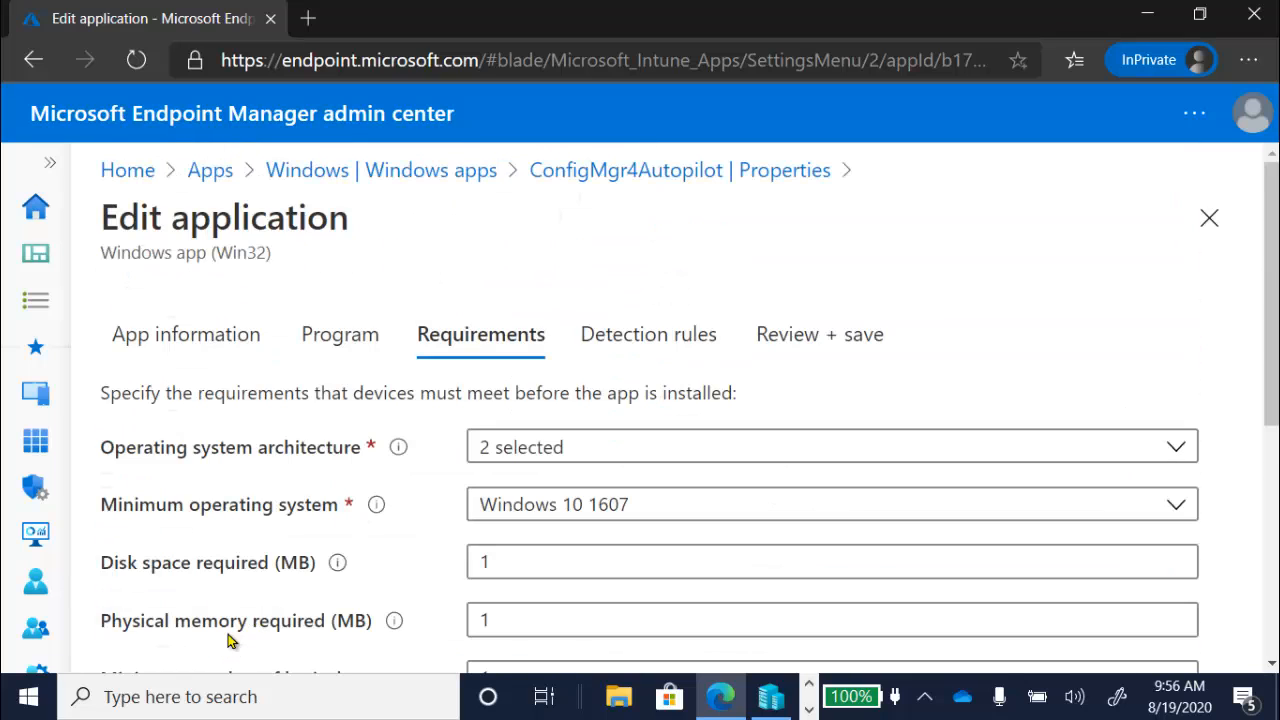
scroll(1272, 363, down, 3)
scroll(1272, 363, down, 5)
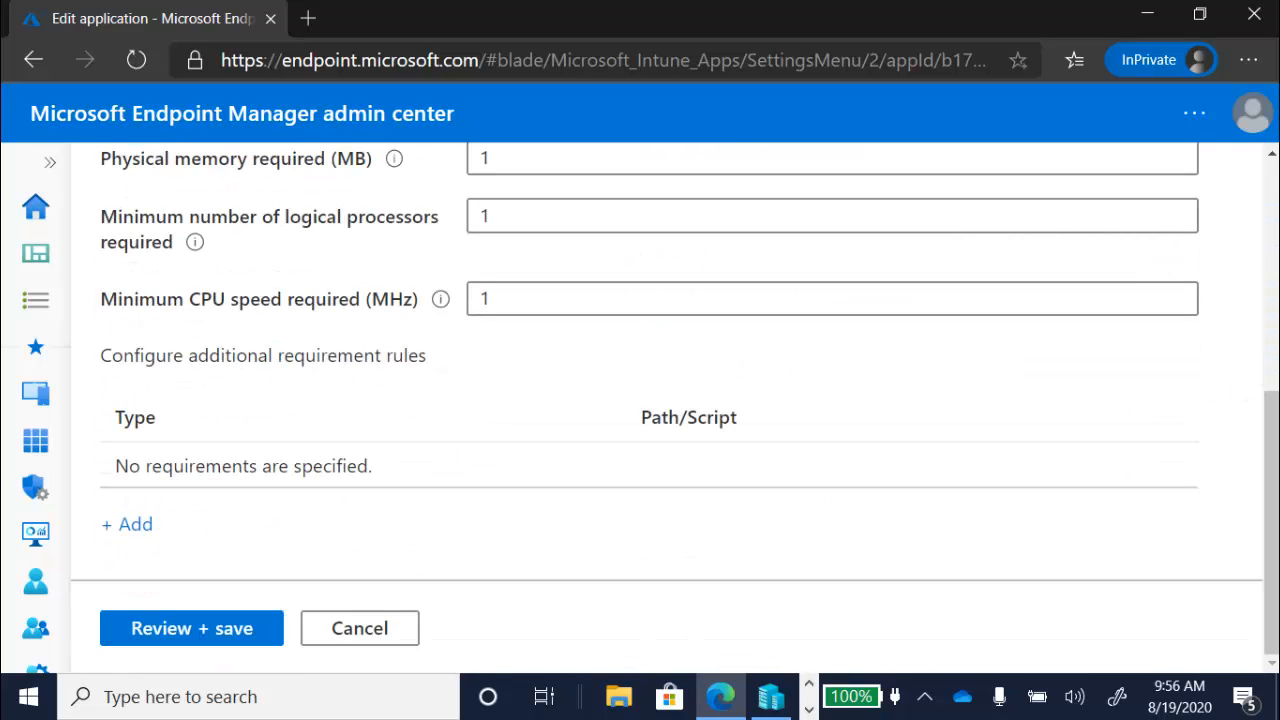
click(228, 640)
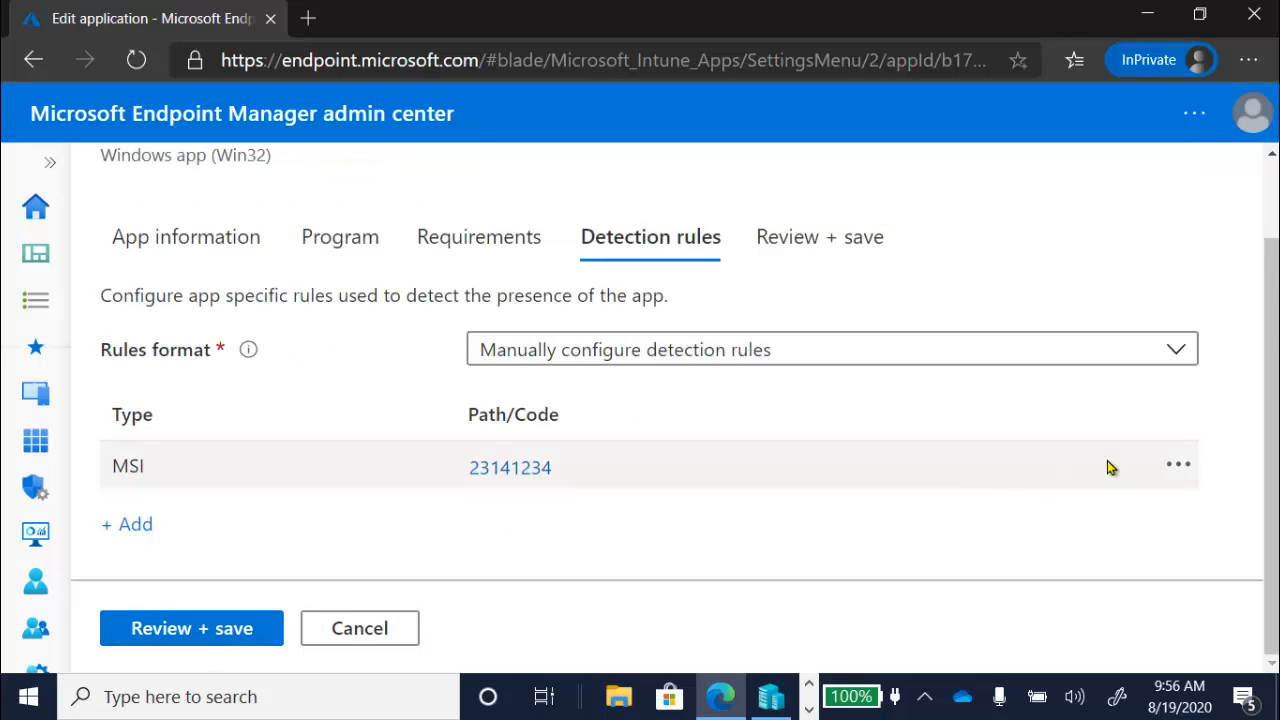
click(262, 642)
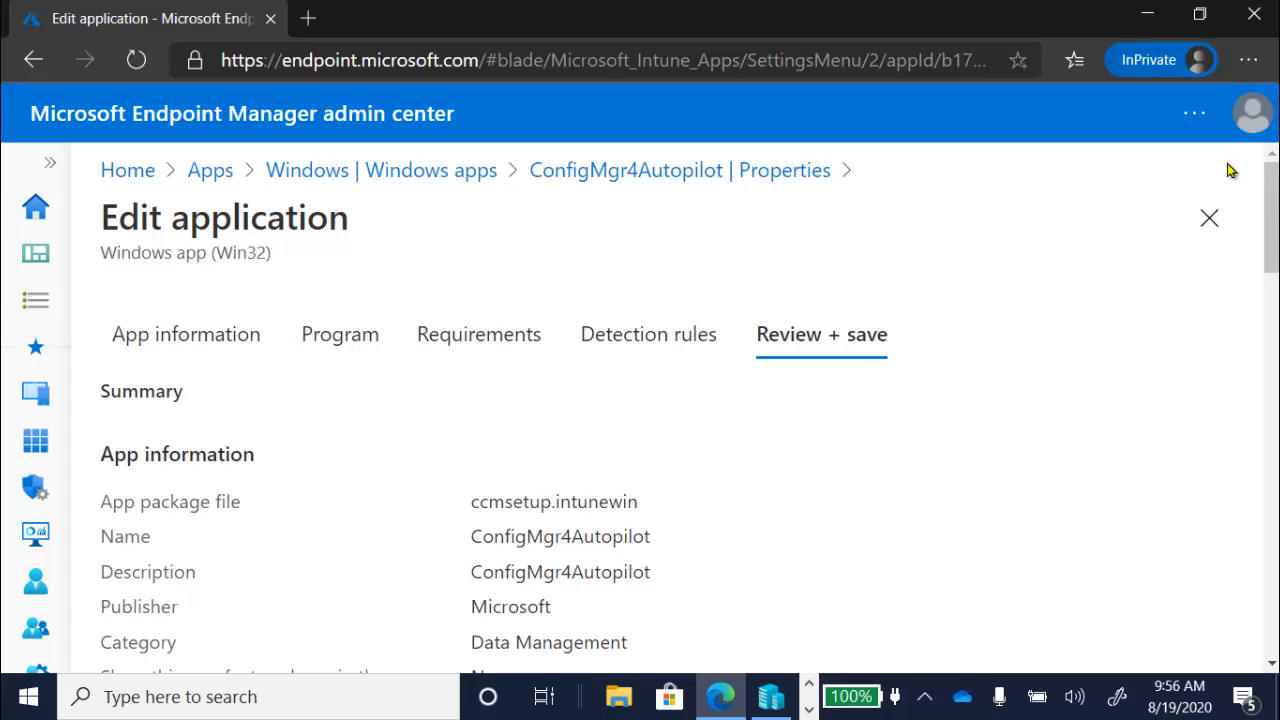
drag(1268, 202, 1273, 607)
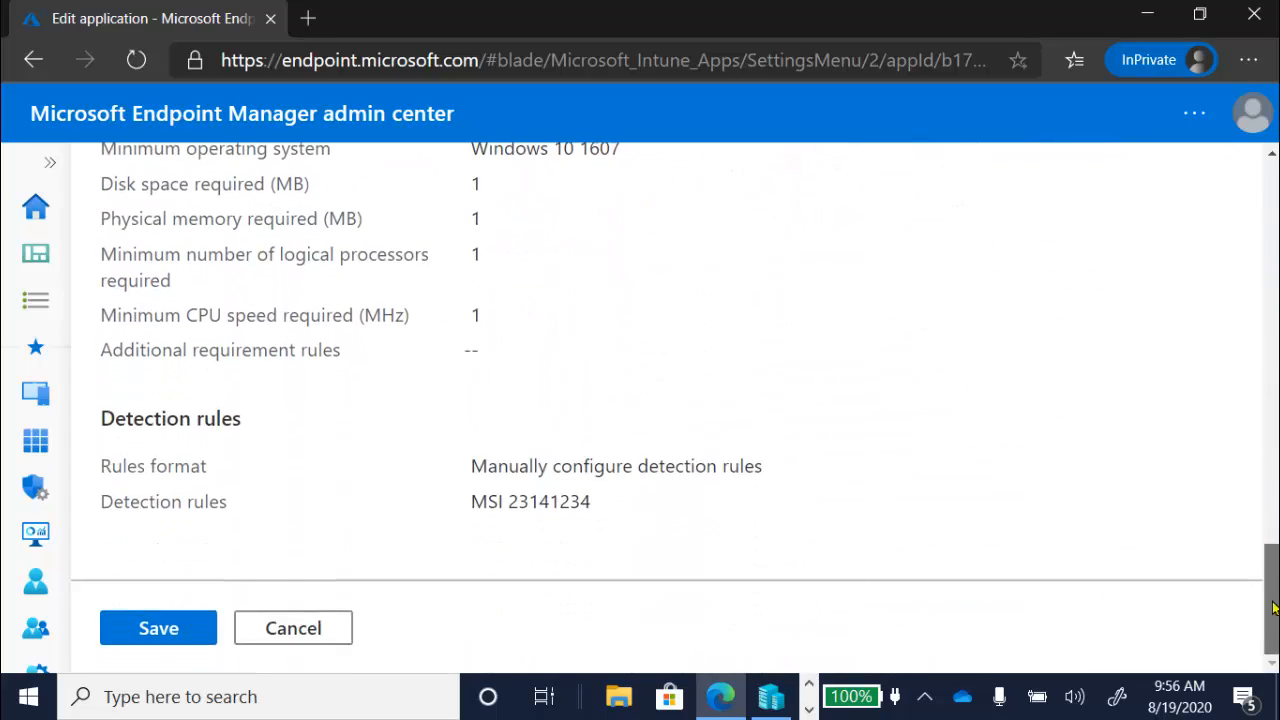
click(150, 628)
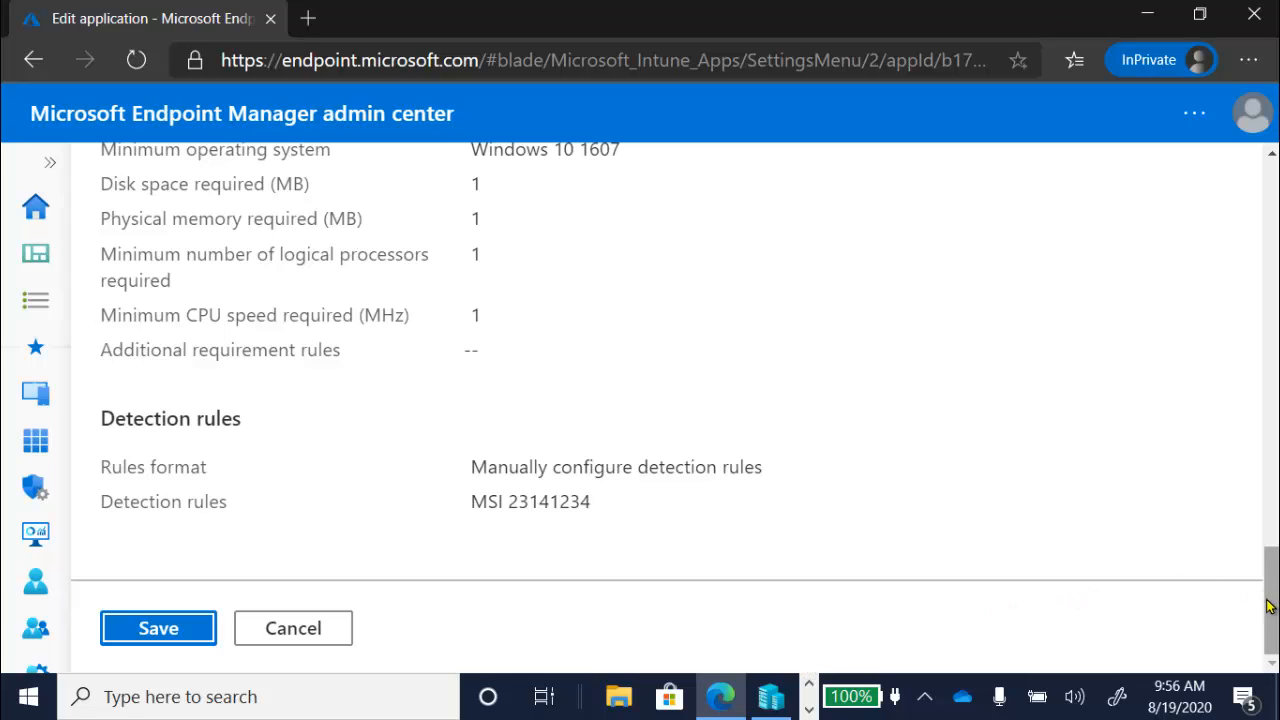
drag(1268, 600, 1177, 200)
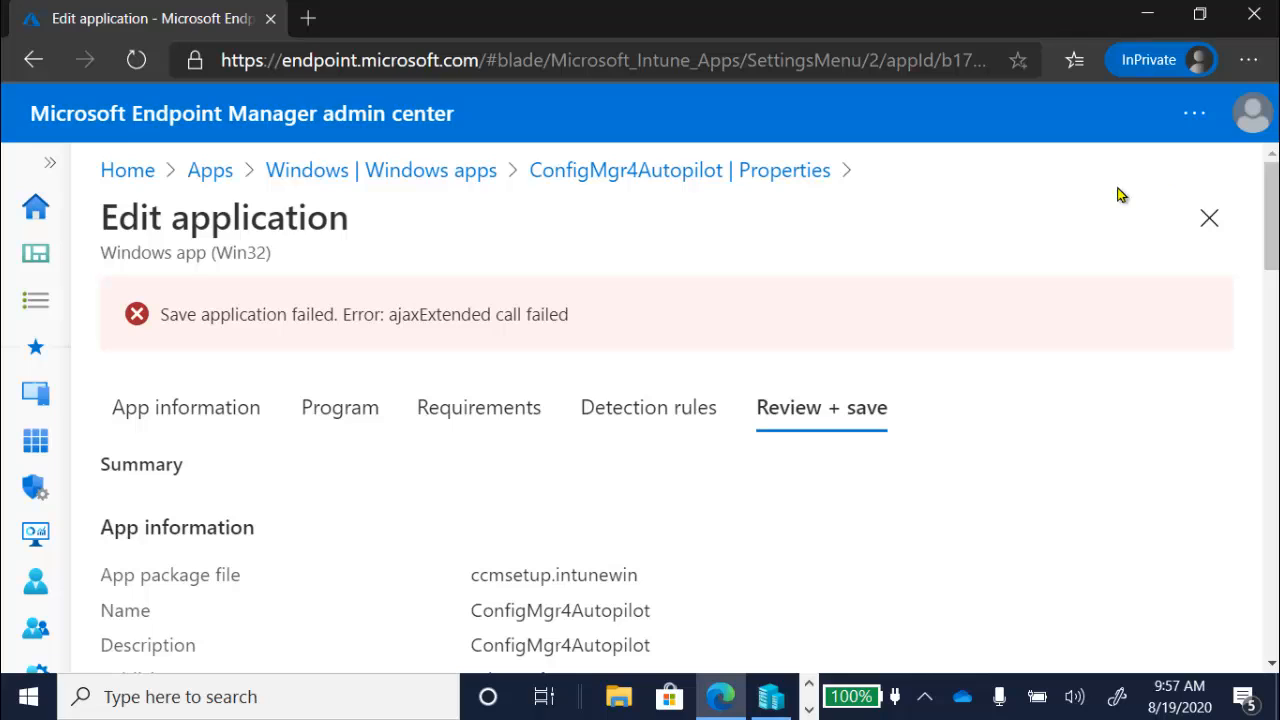
Step: Delete the trailing portion of the ConfigMgr4Autopilot install command
click(352, 414)
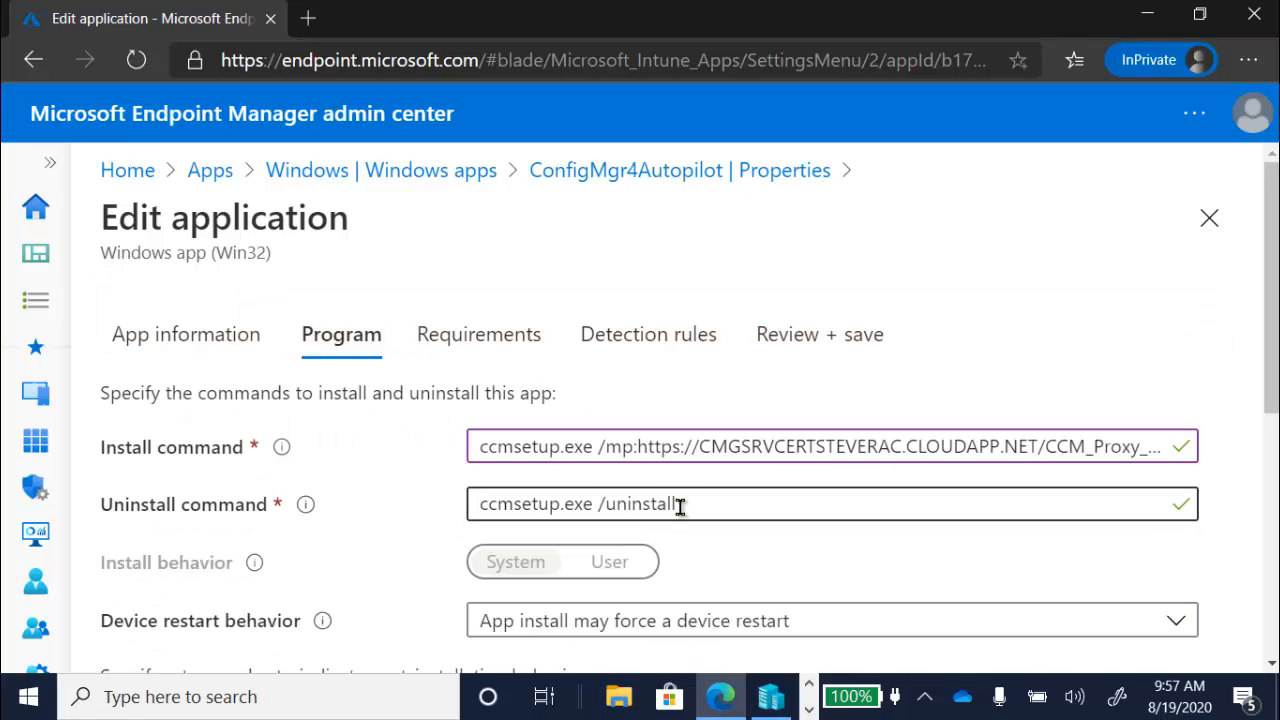
drag(760, 441, 1195, 447)
key(BackSpace)
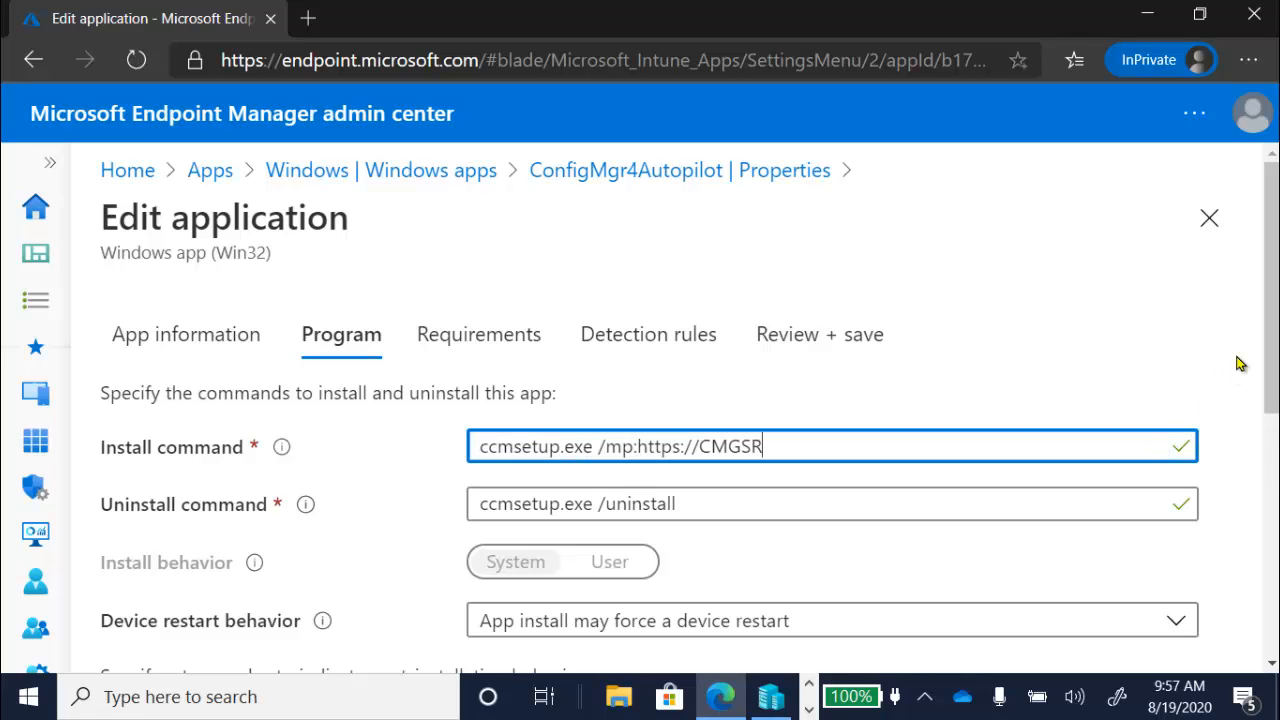
drag(1272, 322, 1272, 565)
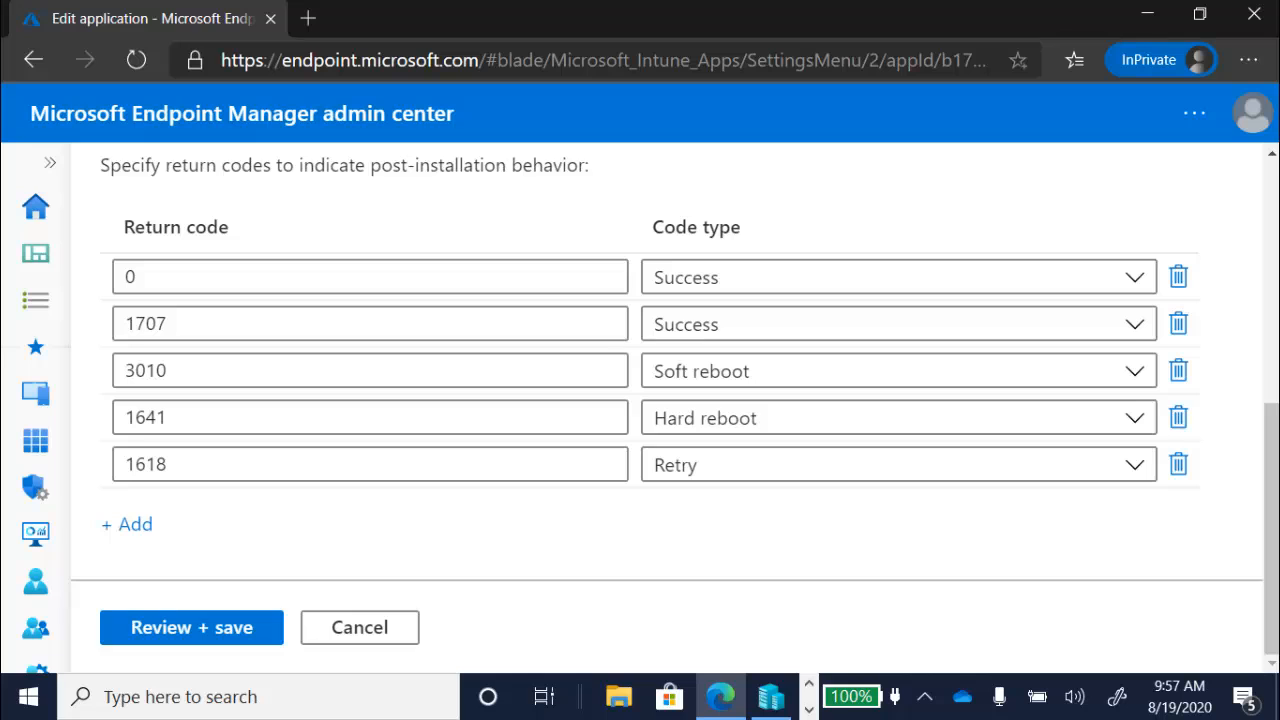
Step: Advance through Requirements and Detection rules to the summary and save the app successfully
click(156, 622)
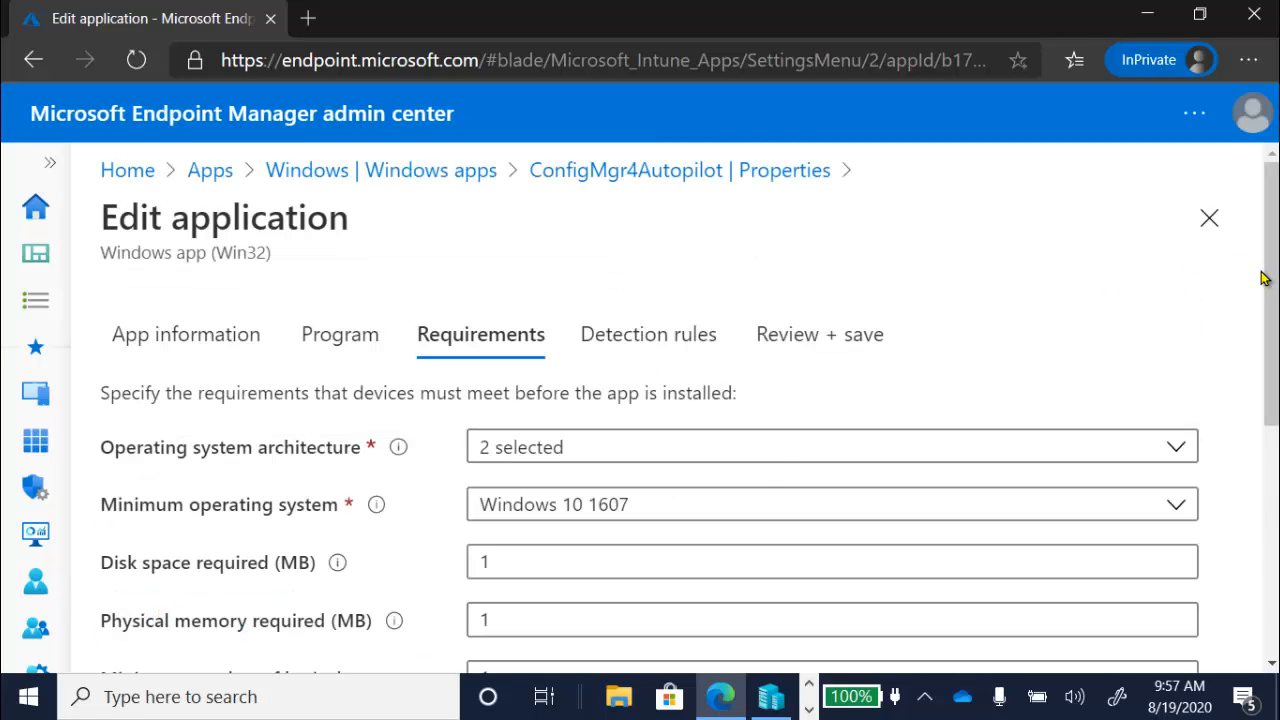
drag(1266, 278, 1268, 505)
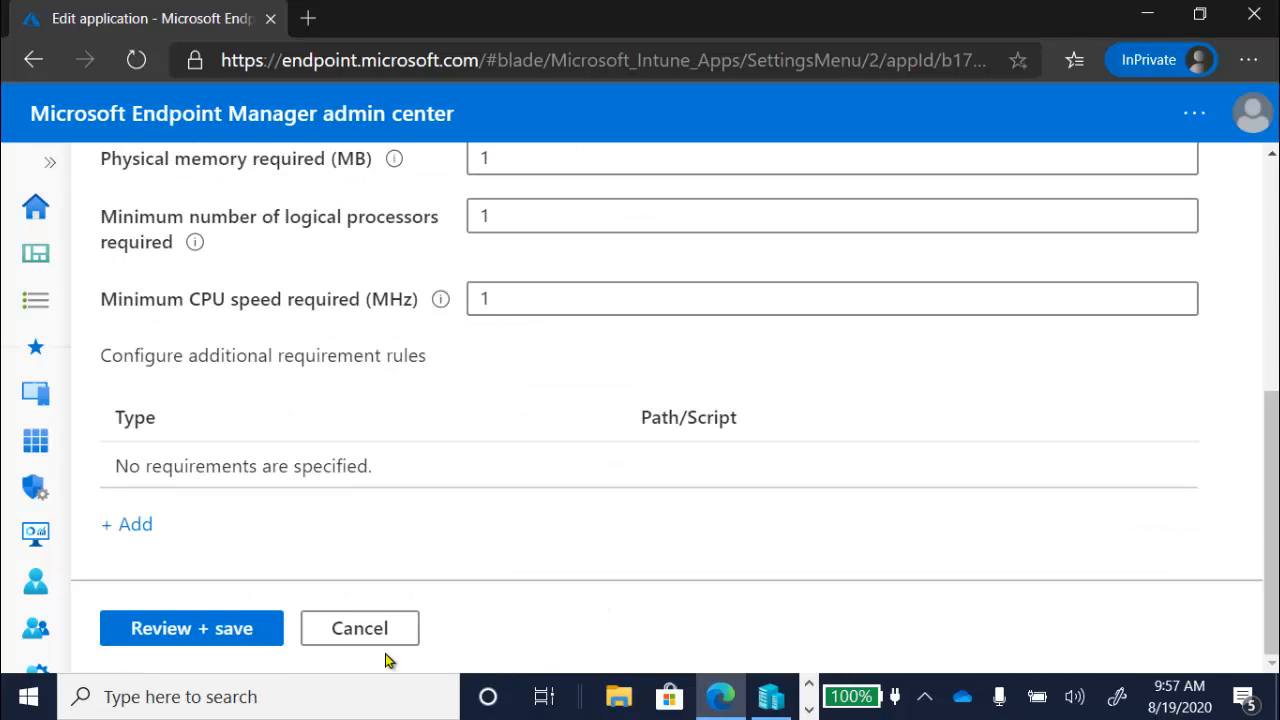
click(206, 630)
click(205, 638)
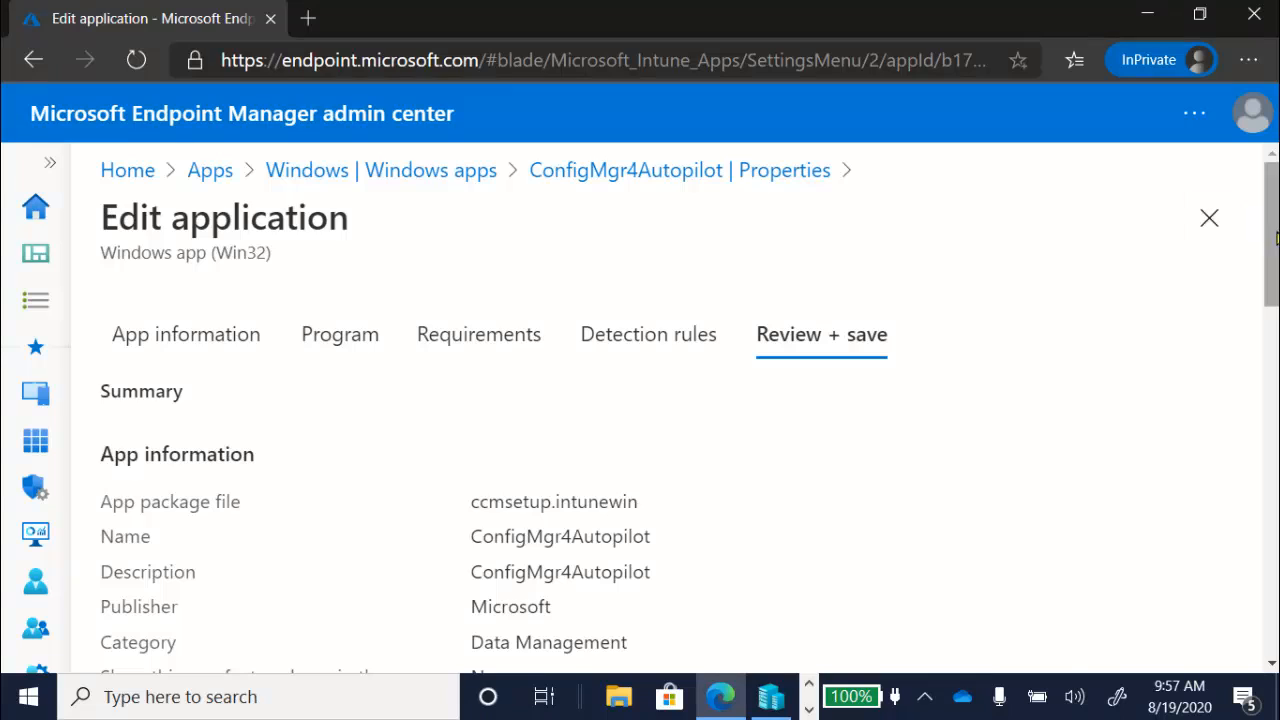
drag(1270, 238, 1270, 590)
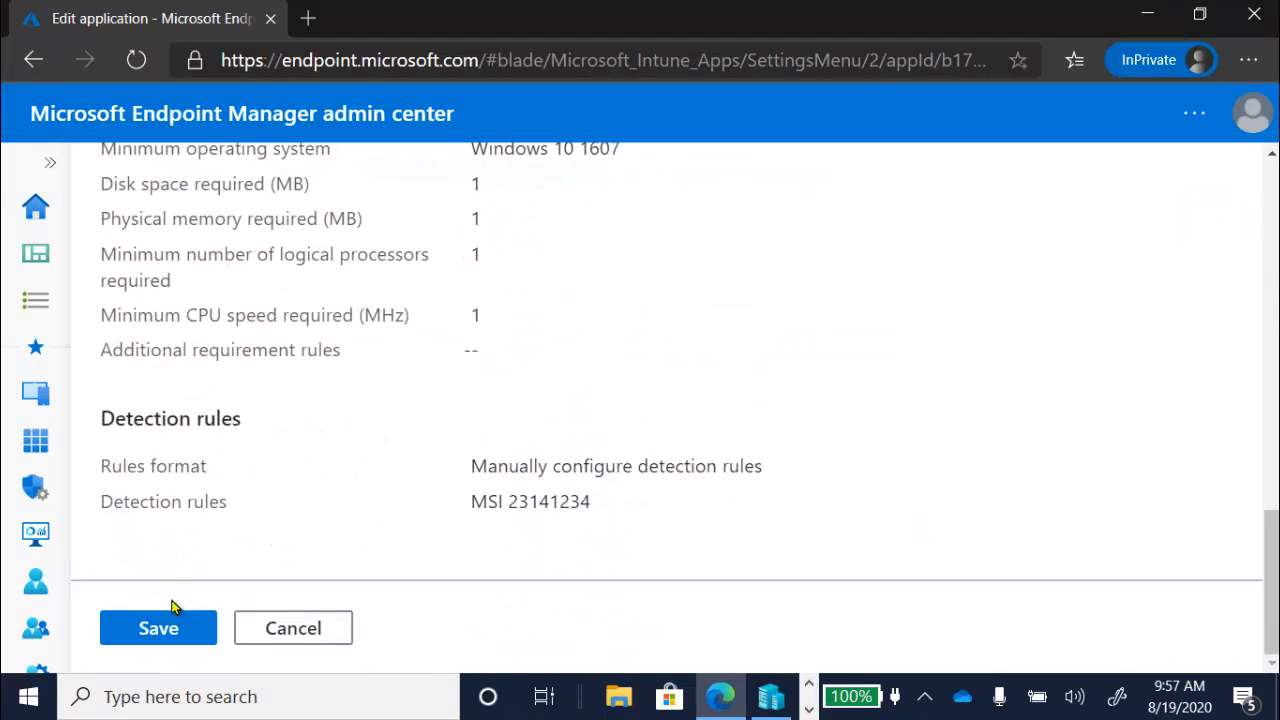
click(177, 638)
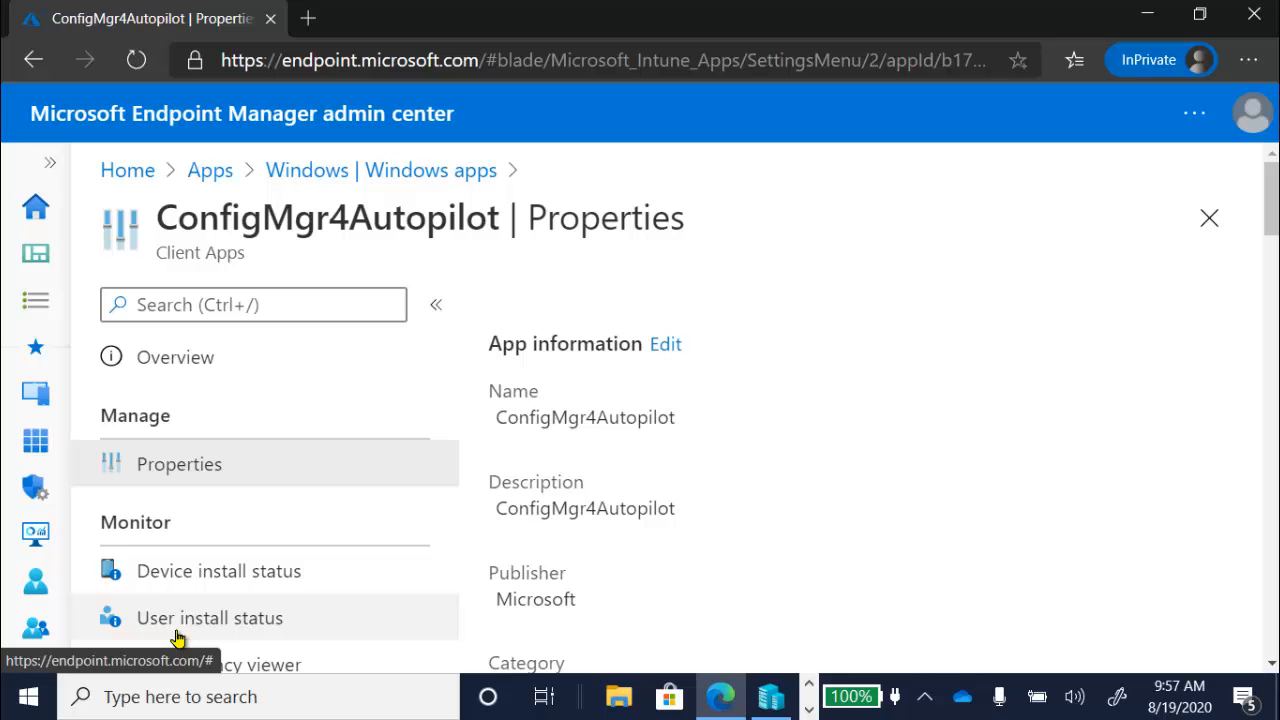
Step: Navigate to Apps > Windows and open the second ConfigMgr4Autopilot app marked Assigned: Yes
click(49, 163)
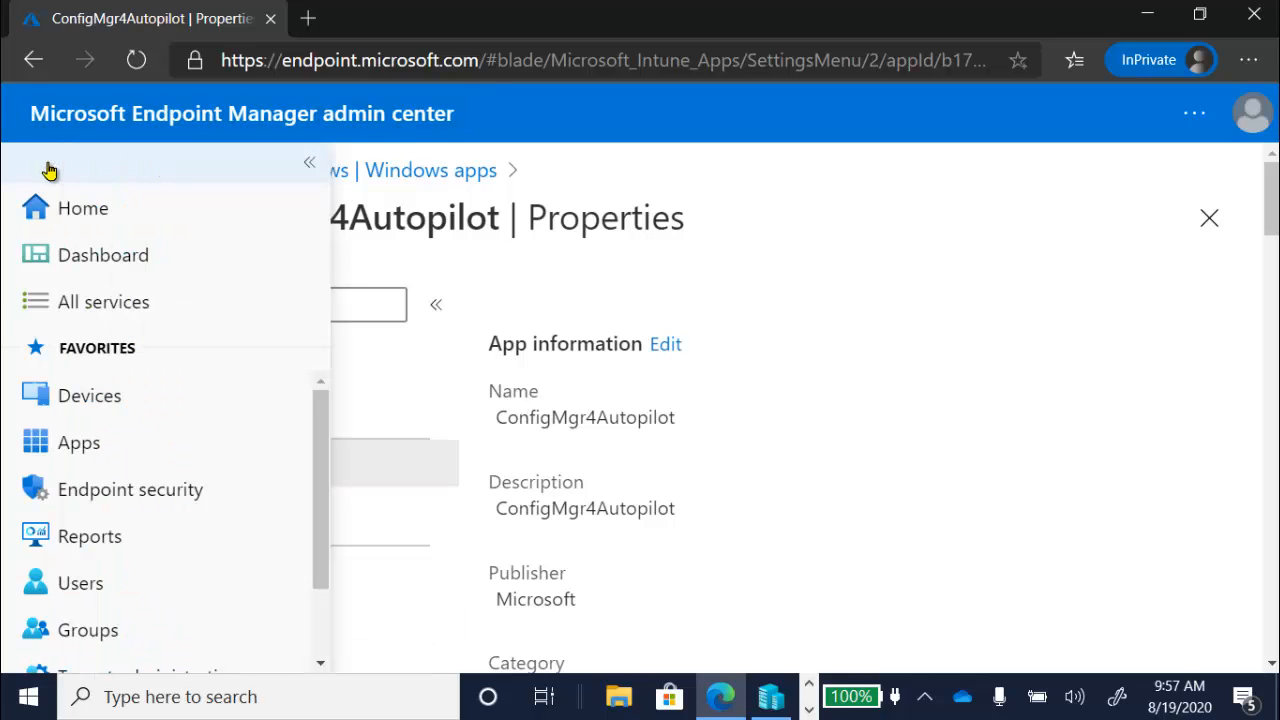
click(90, 456)
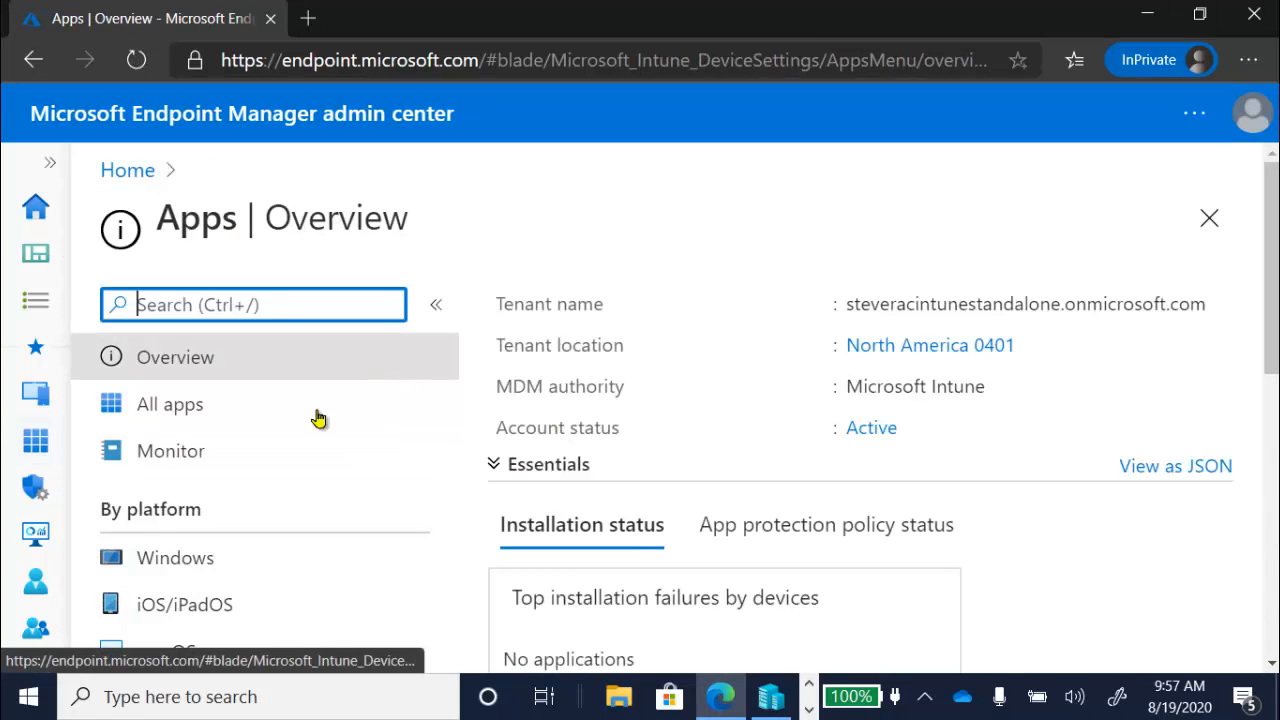
click(190, 572)
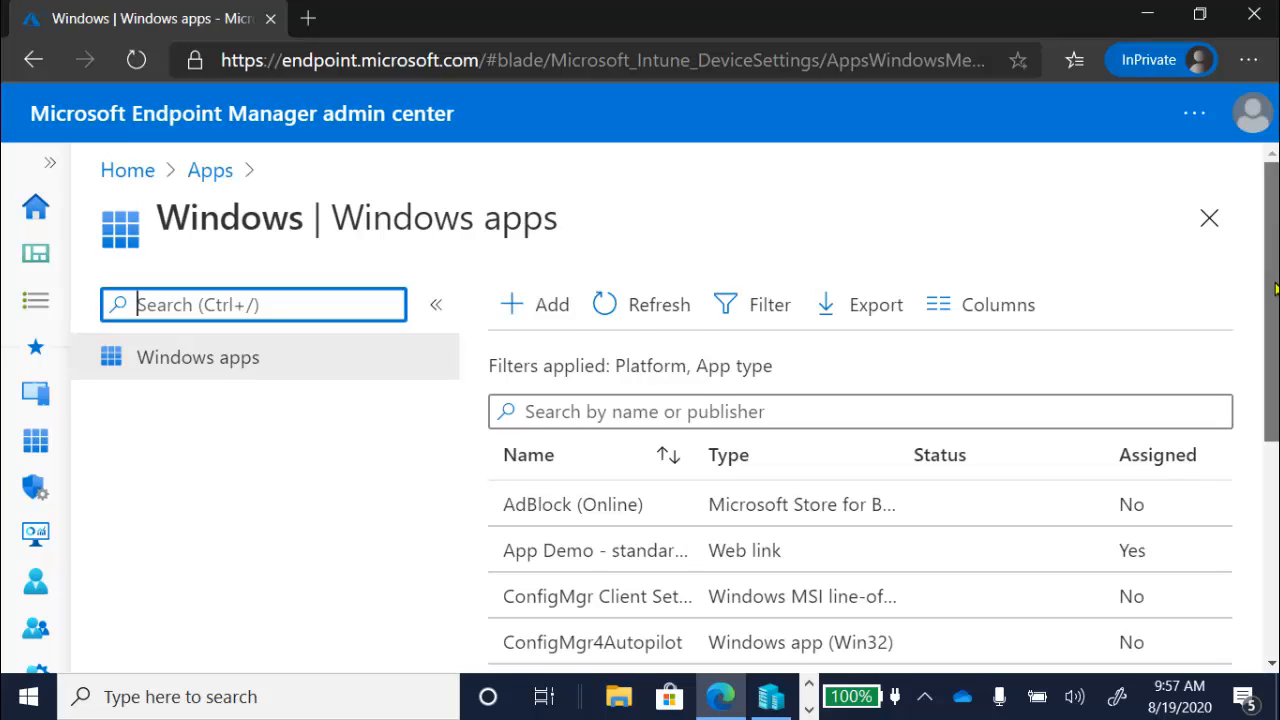
scroll(1047, 377, down, 2)
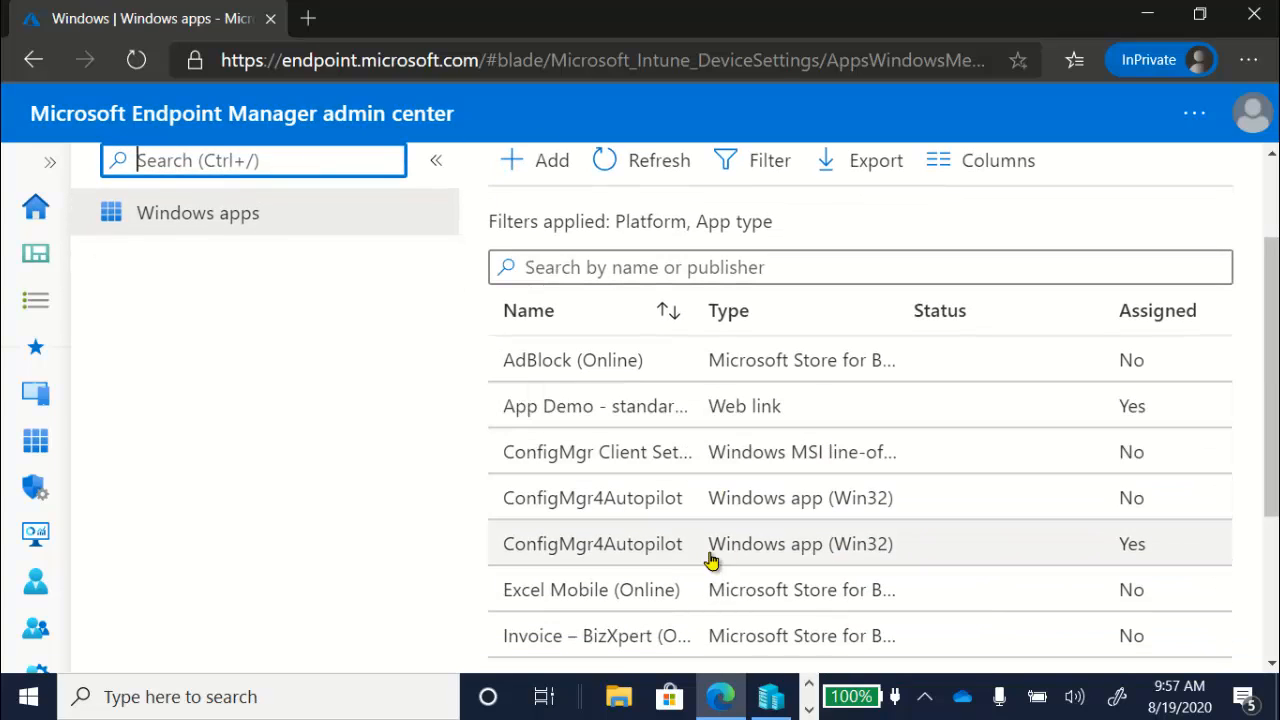
click(670, 553)
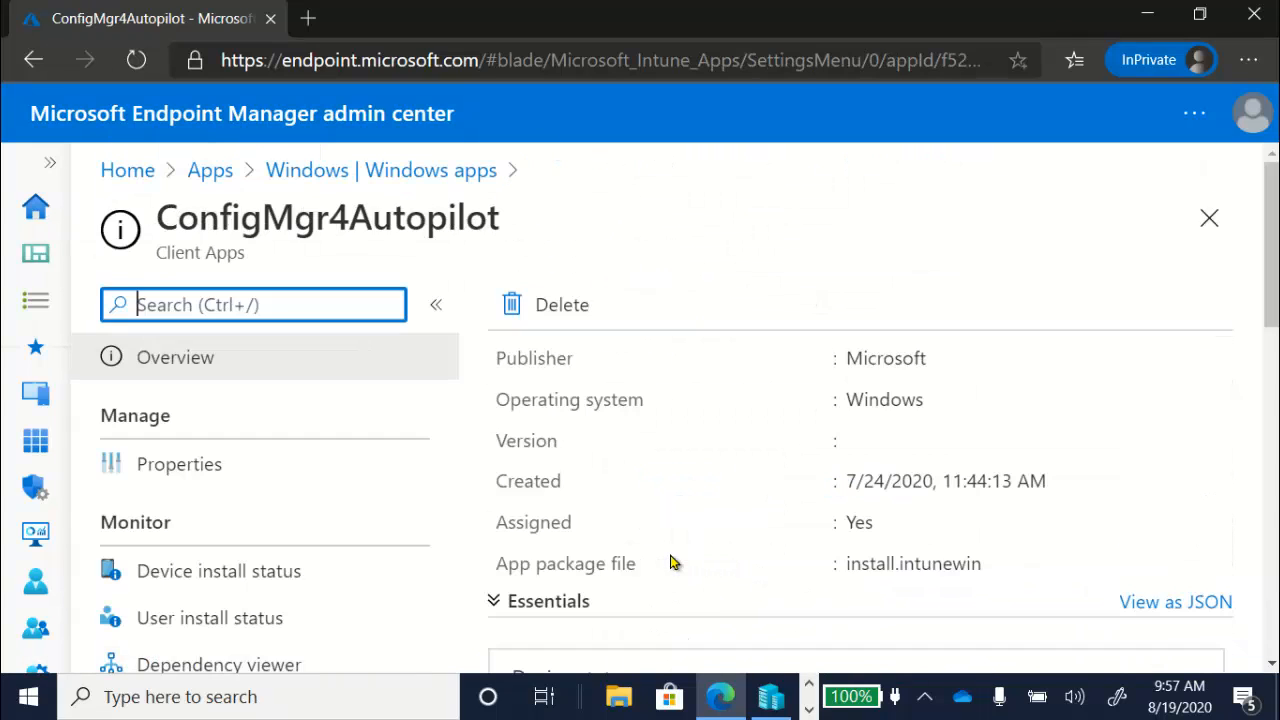
Step: Show the Properties page of the assigned ConfigMgr4Autopilot app
click(251, 474)
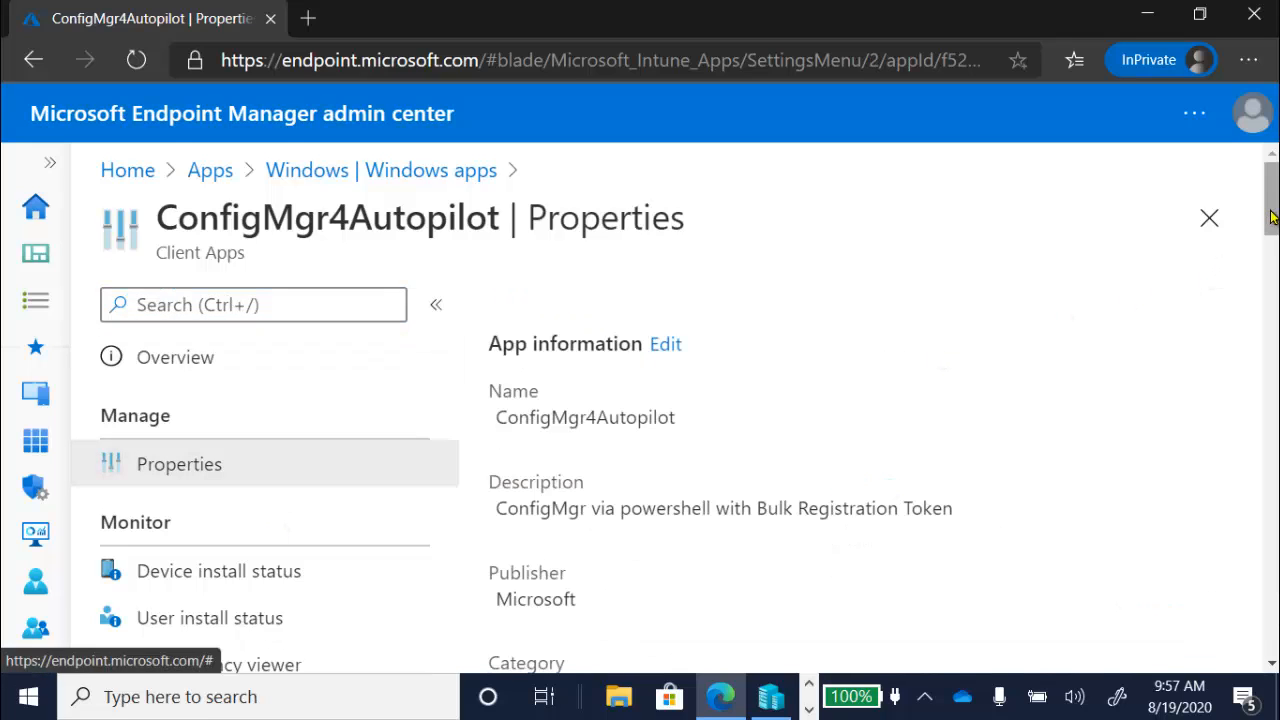
drag(1272, 217, 1272, 368)
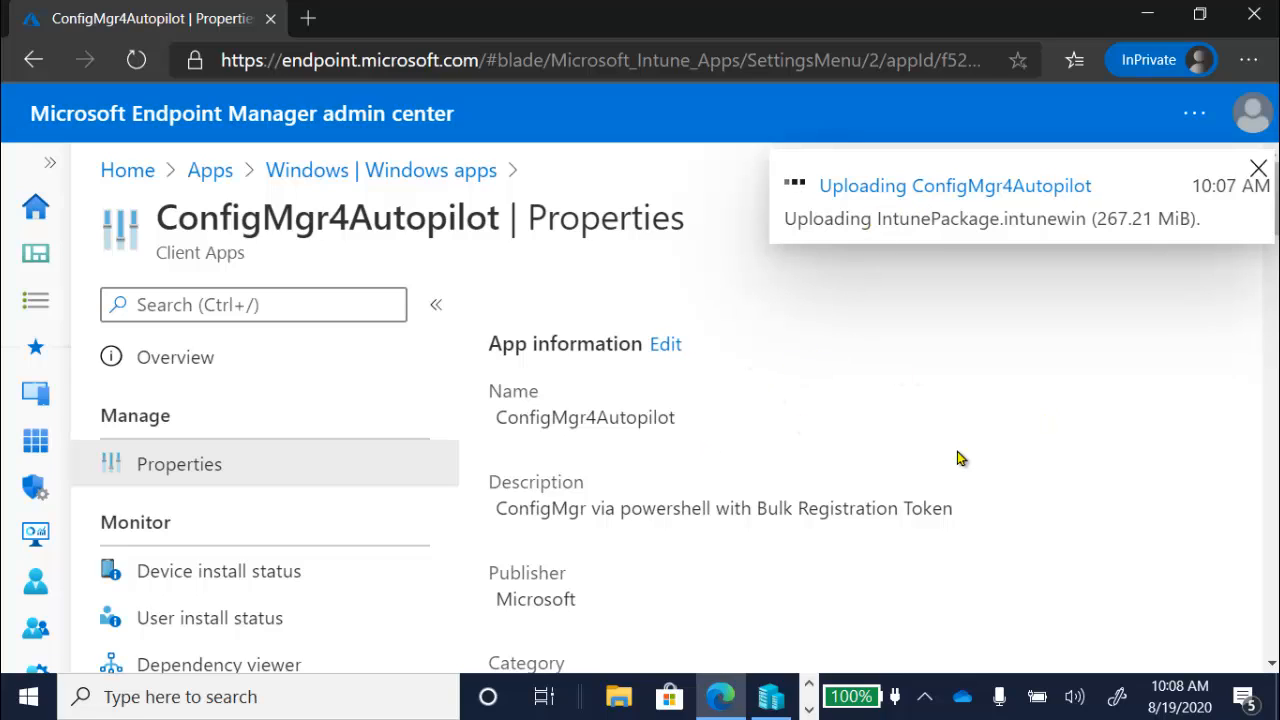
Step: Scroll through the app's Program, Return codes, Requirements and Detection rules settings
scroll(979, 427, down, 7)
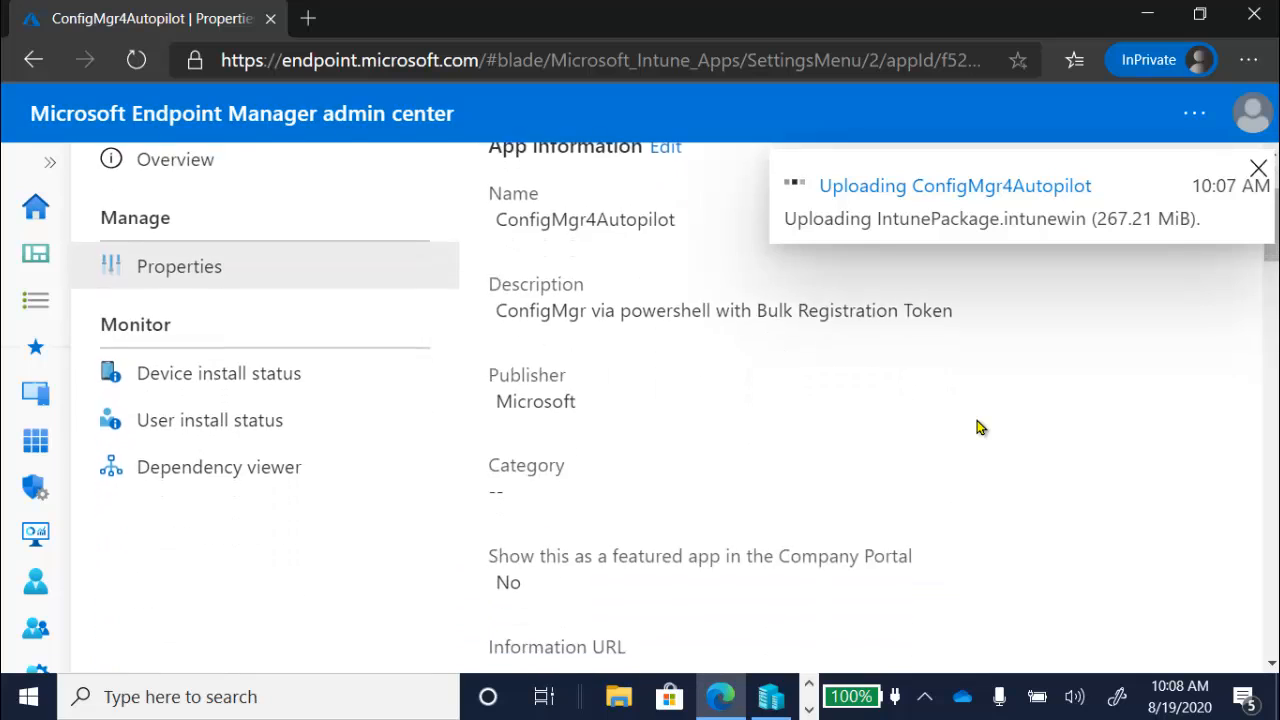
scroll(979, 427, down, 5)
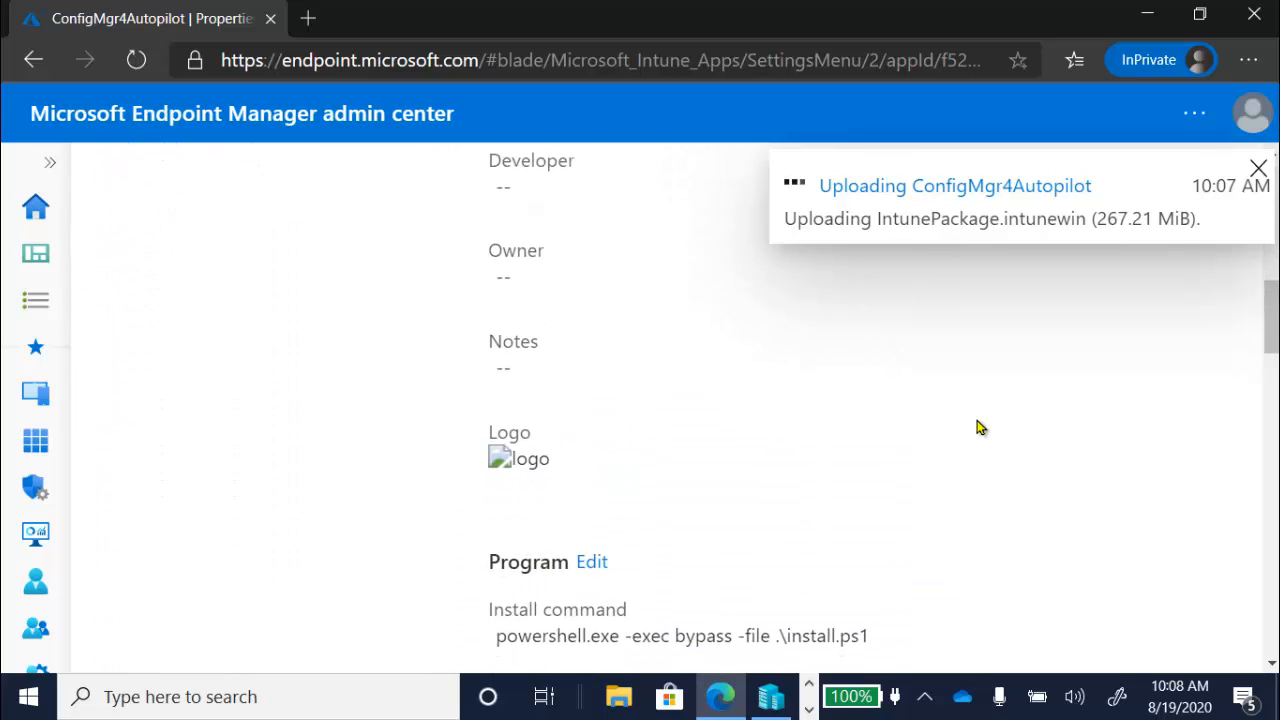
scroll(979, 427, down, 5)
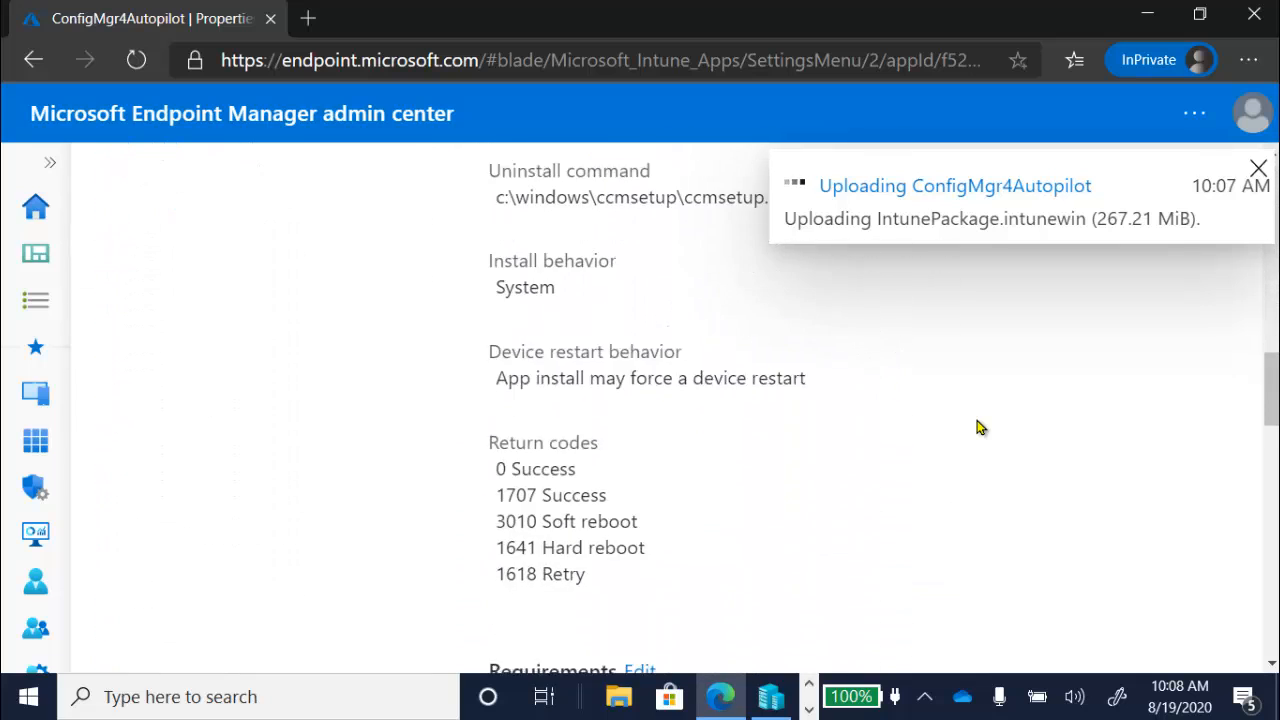
scroll(979, 427, down, 5)
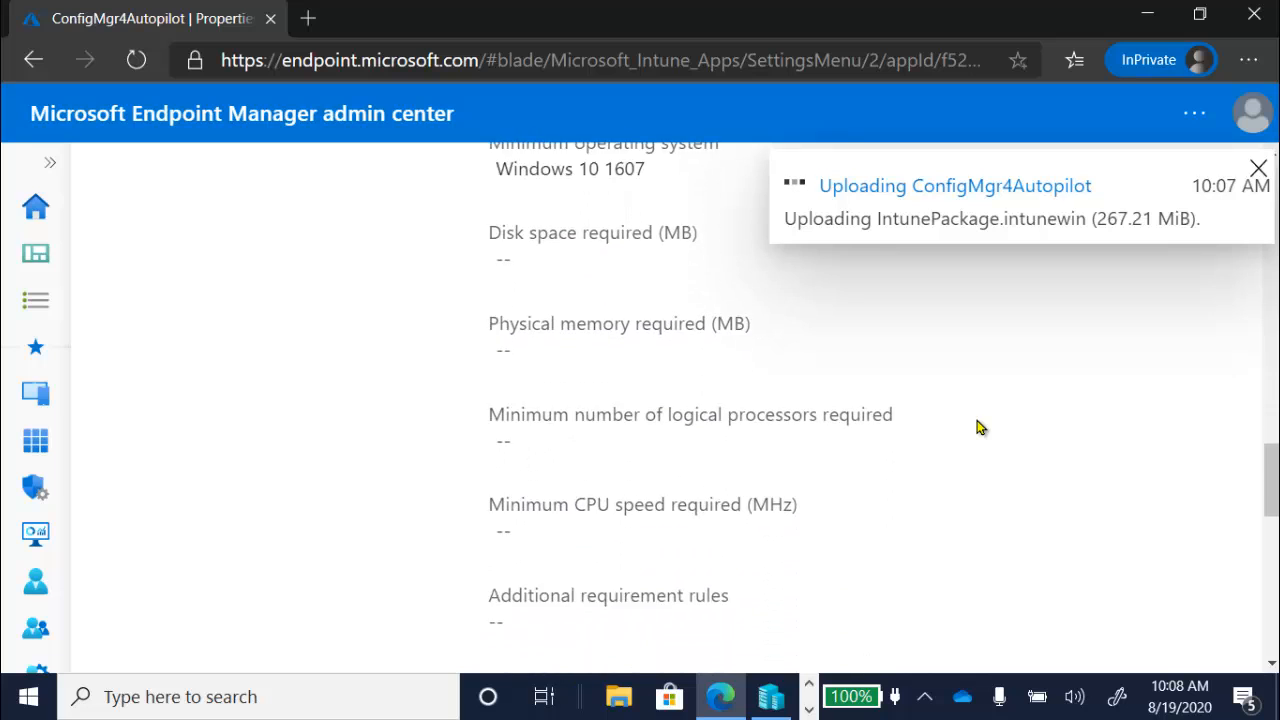
scroll(979, 427, down, 5)
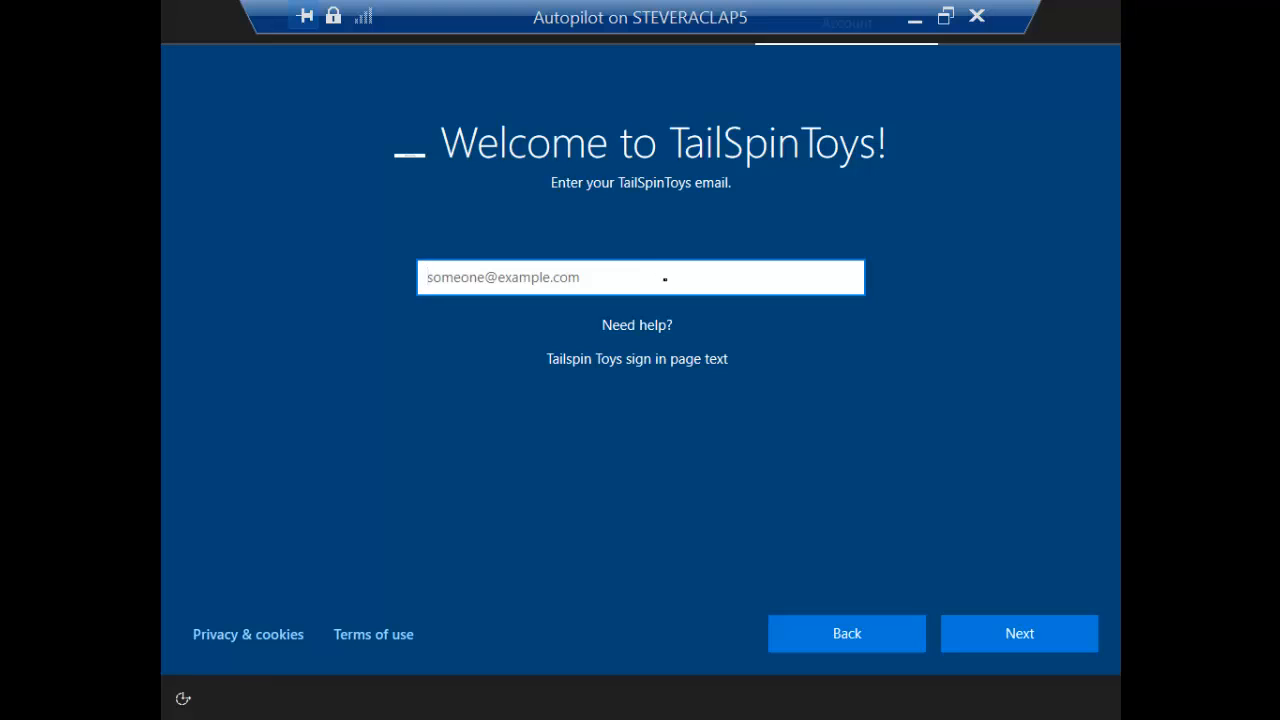
Step: Sign the Autopilot VM in with the work account email and password, then leave full screen
click(671, 309)
click(662, 287)
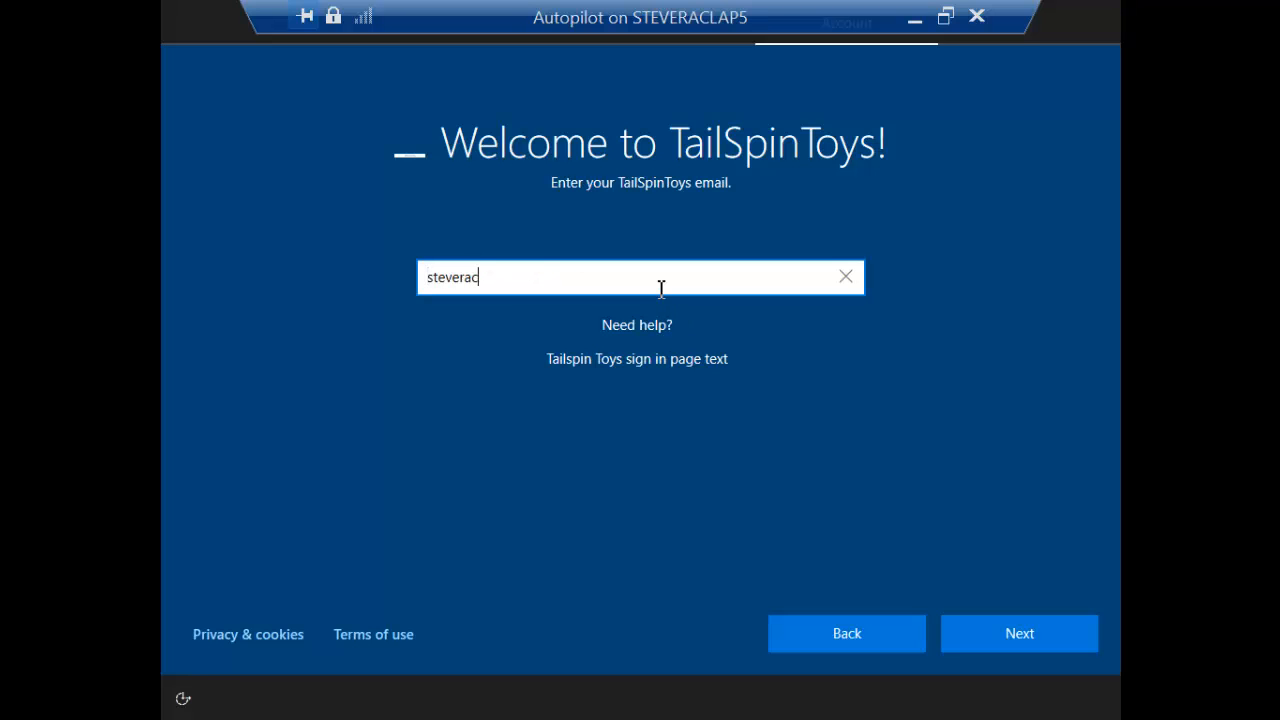
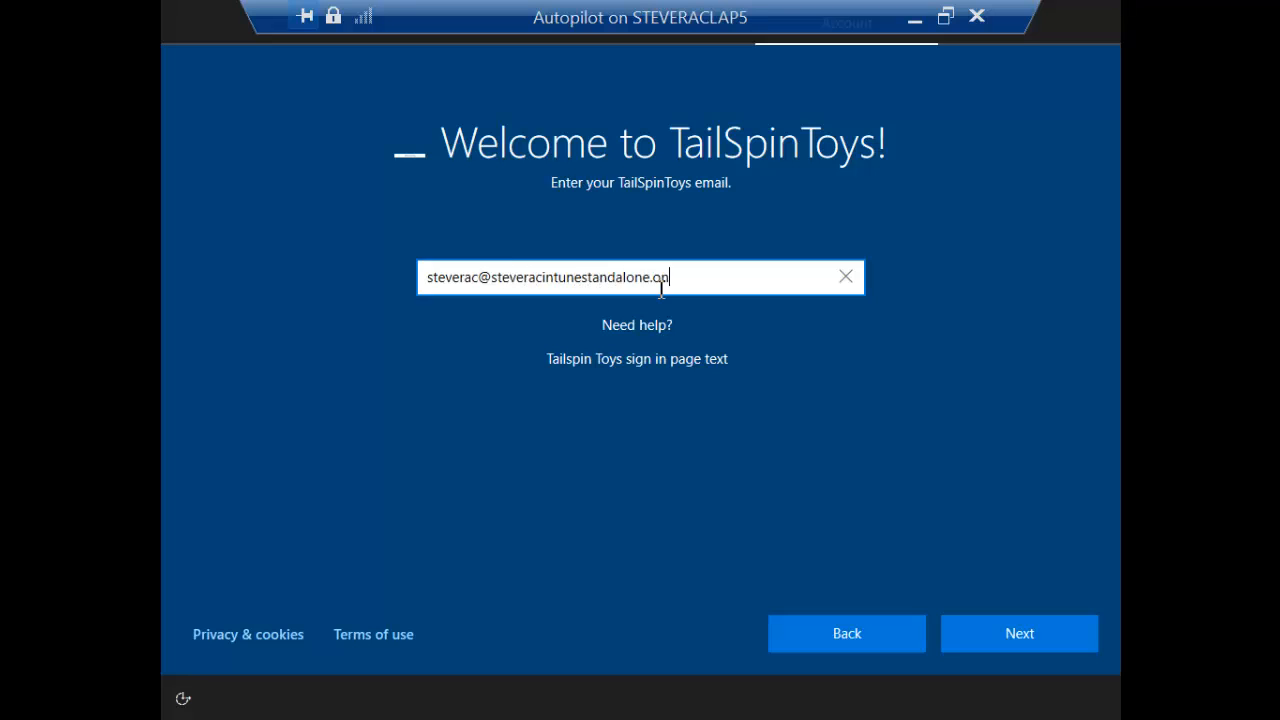
key(Return)
text(•••••••)
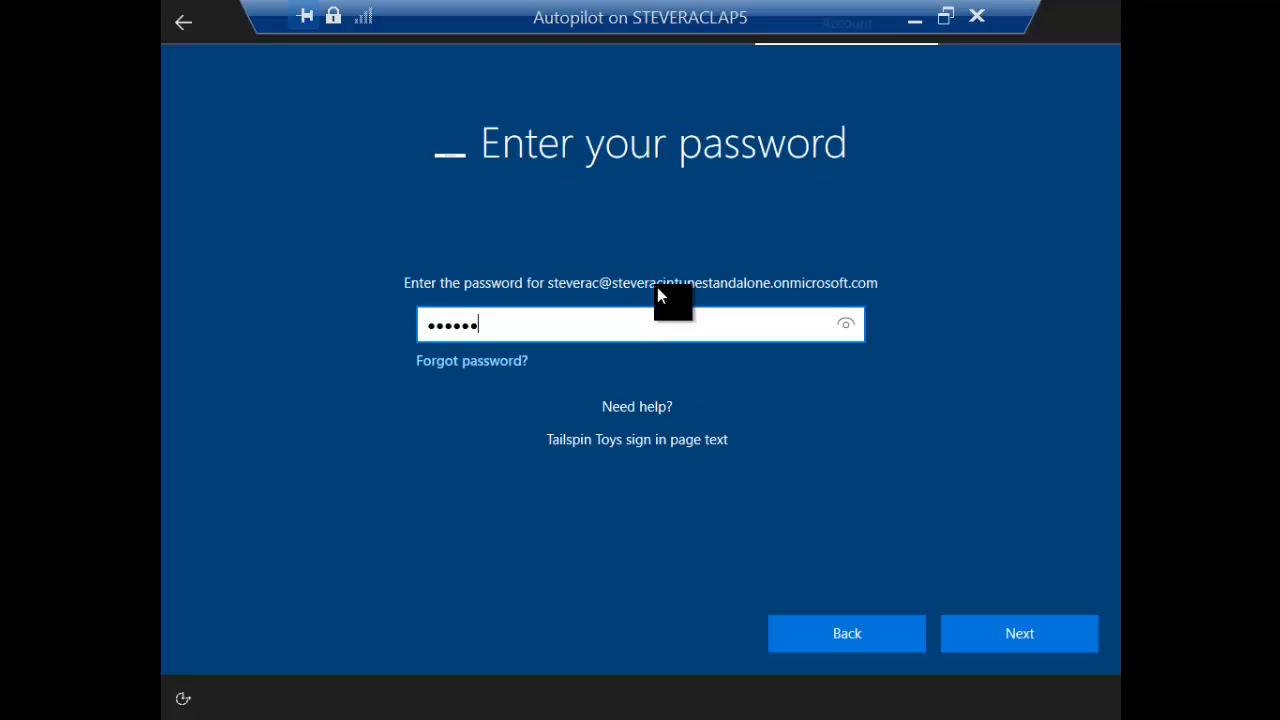
text(••••)
key(Return)
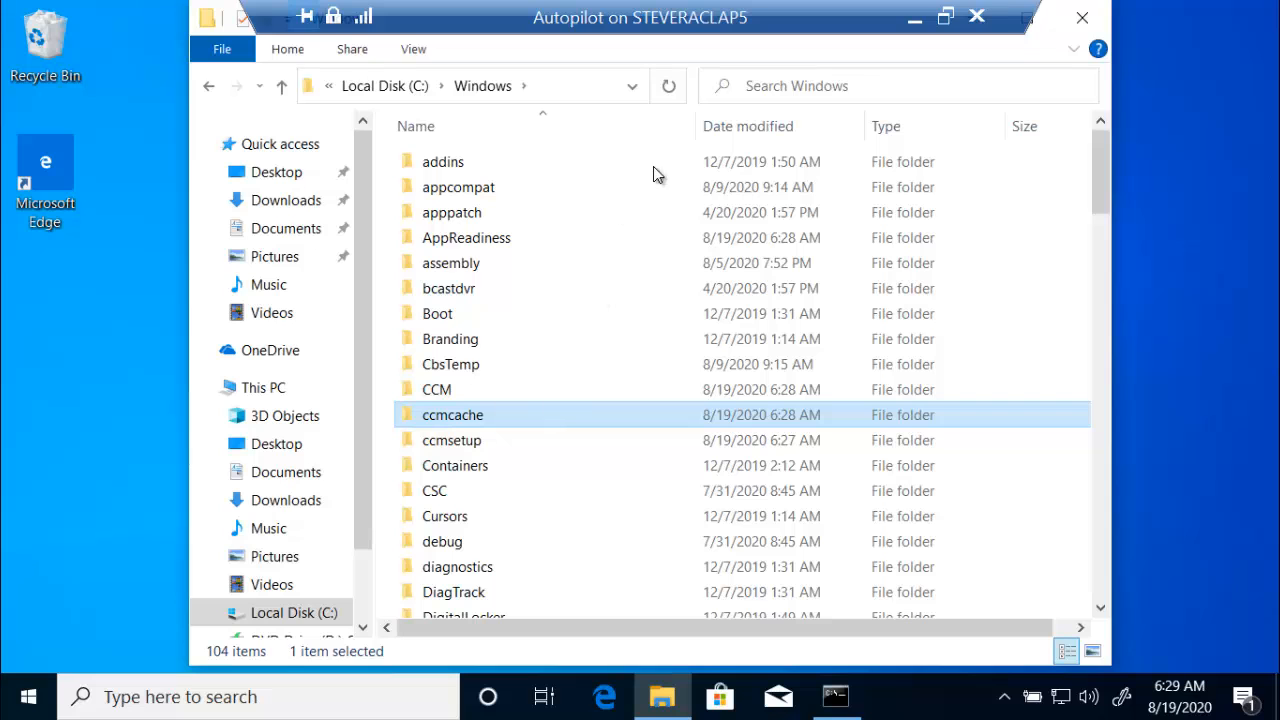
double_click(787, 21)
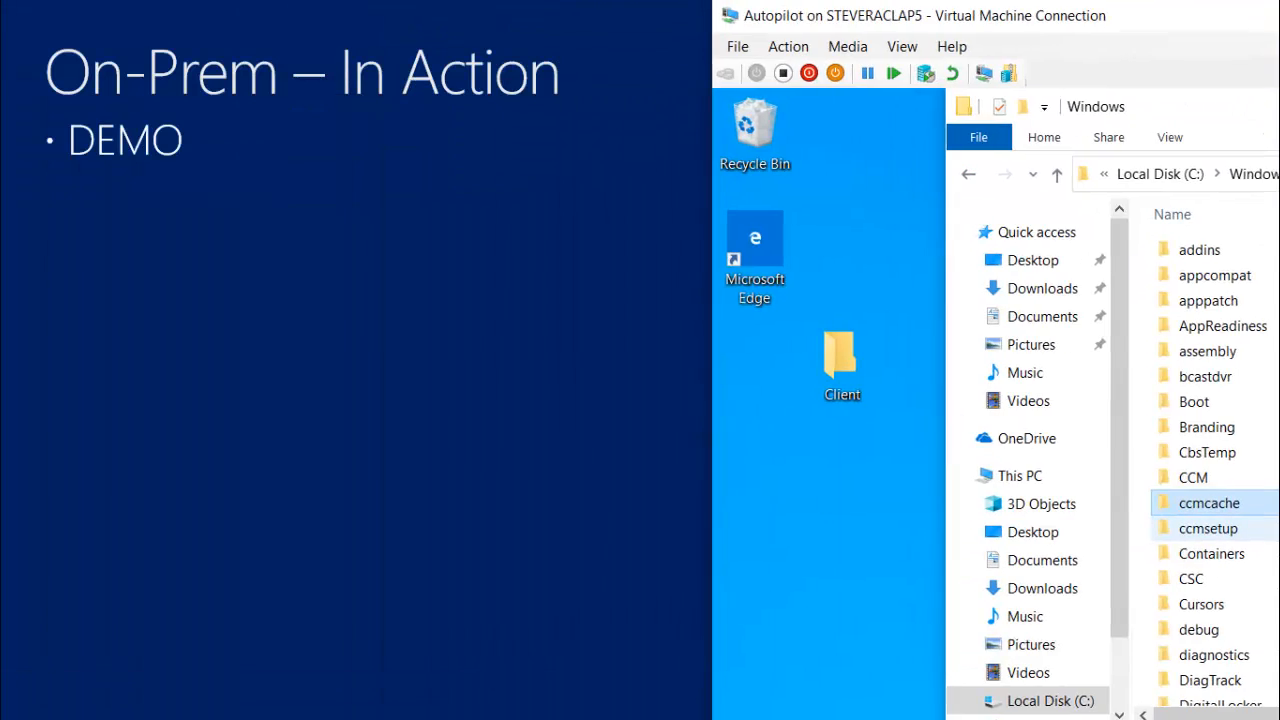